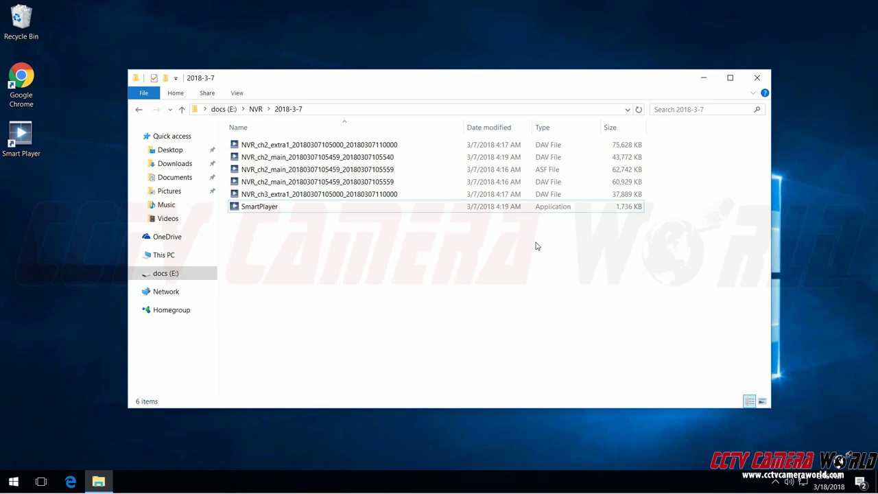
# Step: Select the SmartPlayer application in the docs (E:) > NVR > 2018-3-7 folder
pyautogui.click(516, 207)
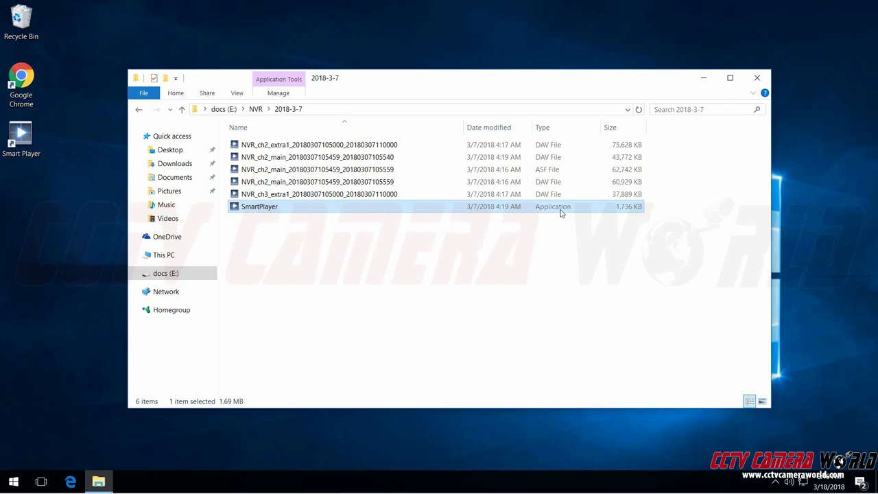
# Step: Launch SmartPlayer and place its window beside the 2018-3-7 recordings folder window
pyautogui.press('Return')
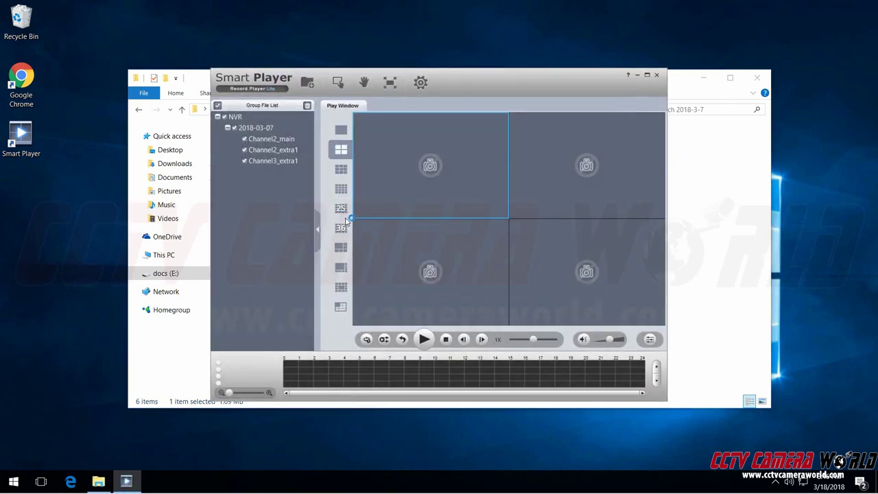
pyautogui.moveTo(470, 81); pyautogui.dragTo(576, 31)
pyautogui.moveTo(221, 81); pyautogui.dragTo(135, 103)
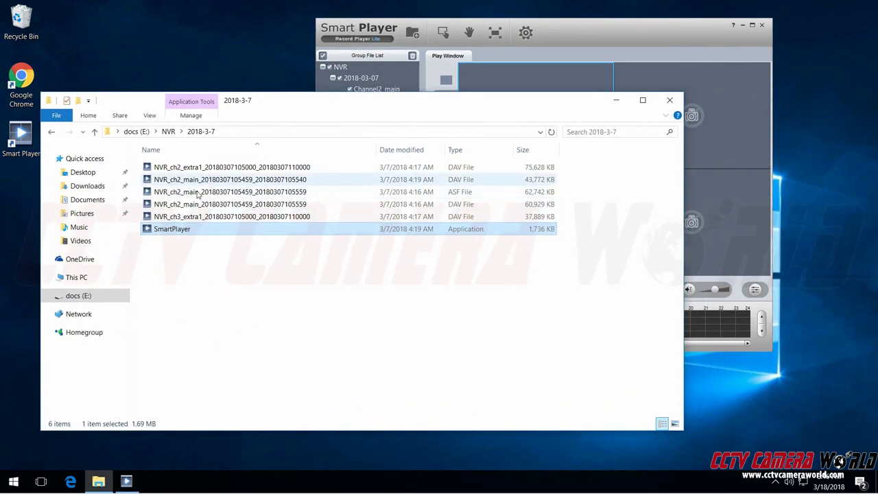
pyautogui.click(580, 68)
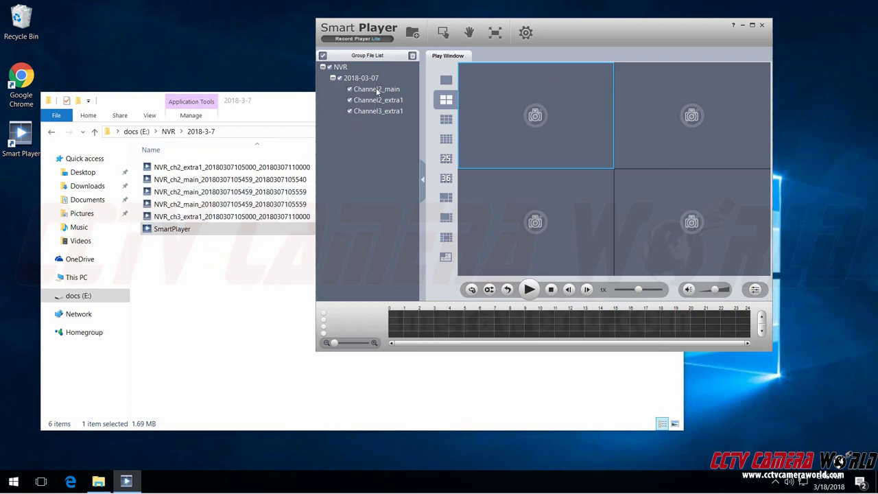
pyautogui.click(241, 319)
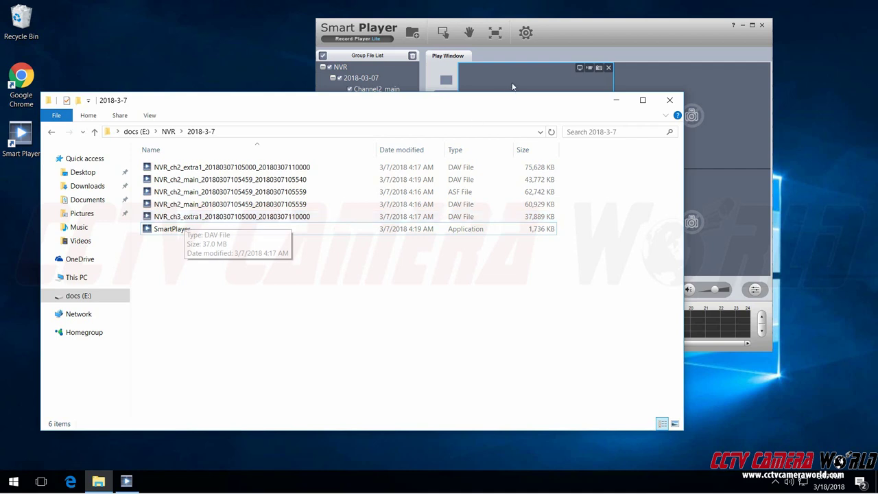
# Step: Play Channel2_extra1 and Channel3_extra1 side by side in a maximized Smart Player
pyautogui.click(469, 86)
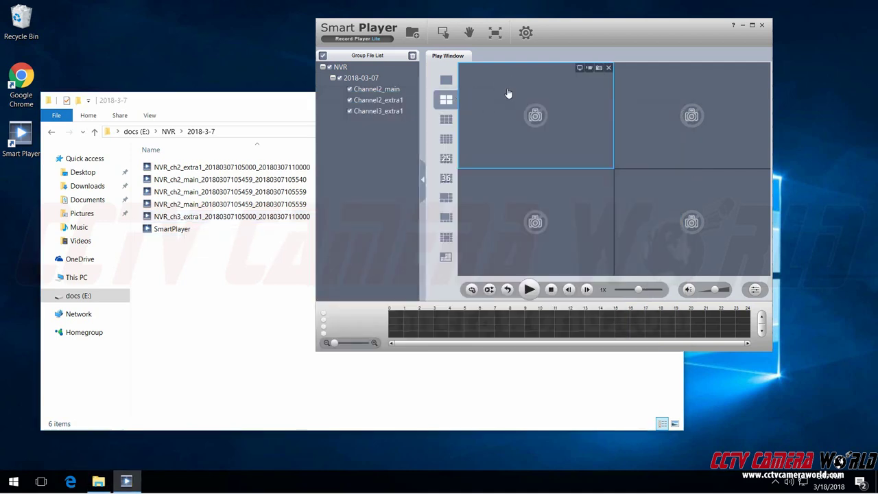
pyautogui.doubleClick(383, 101)
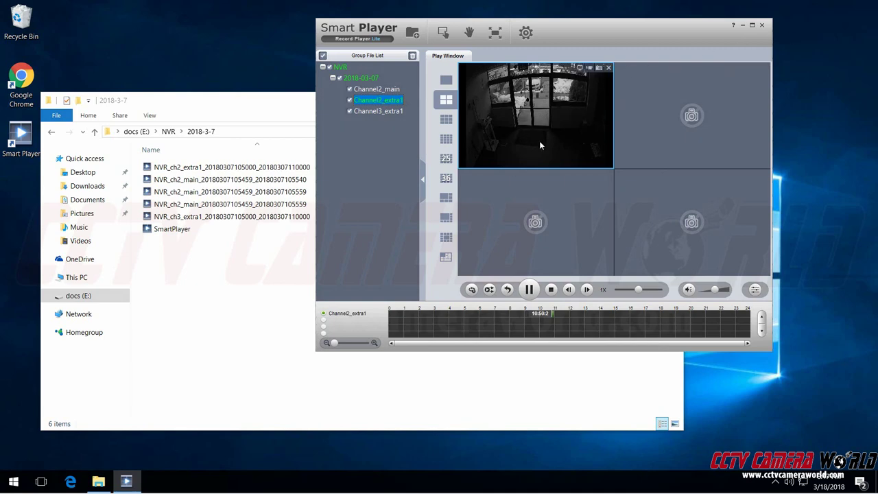
pyautogui.click(752, 25)
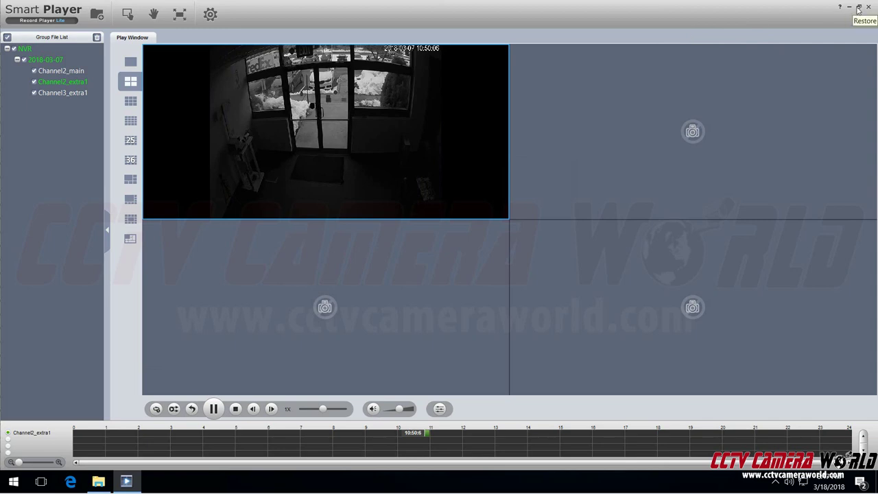
pyautogui.click(858, 6)
pyautogui.click(753, 25)
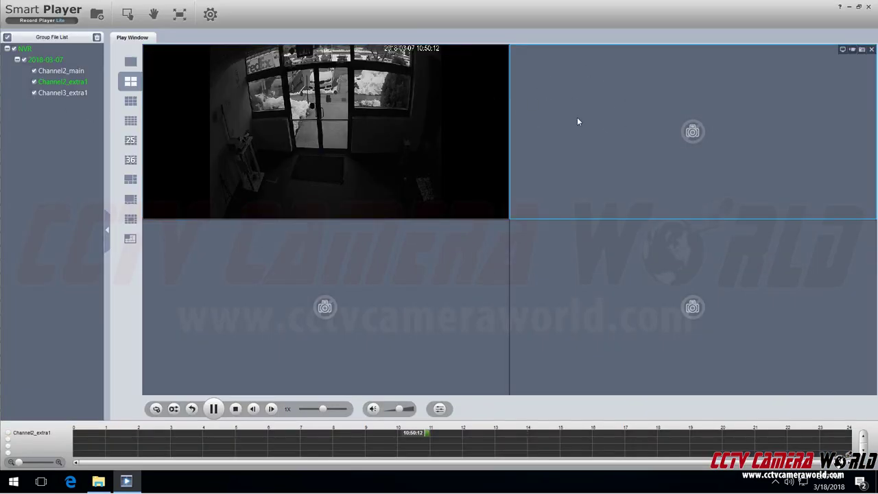
pyautogui.doubleClick(64, 93)
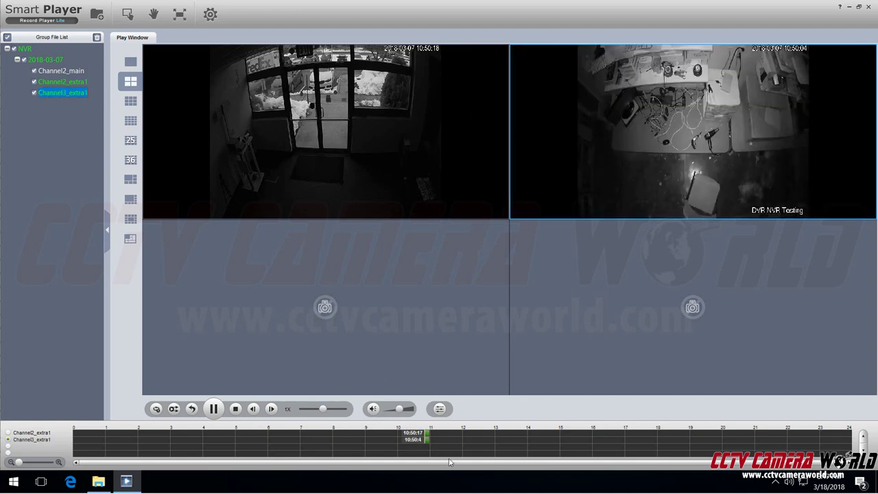
# Step: Zoom the timeline and seek from 10:50:46 through 10:51:39 to about 10:55:51
pyautogui.scroll(5, 440, 454)
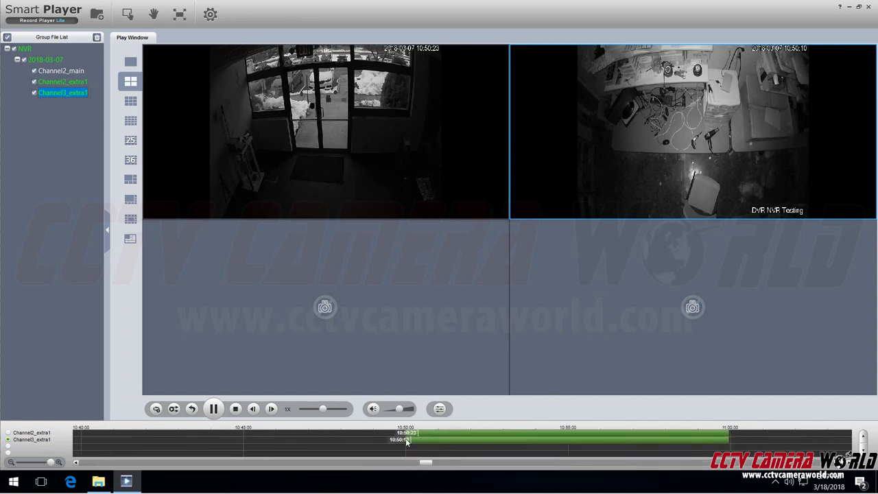
pyautogui.click(433, 438)
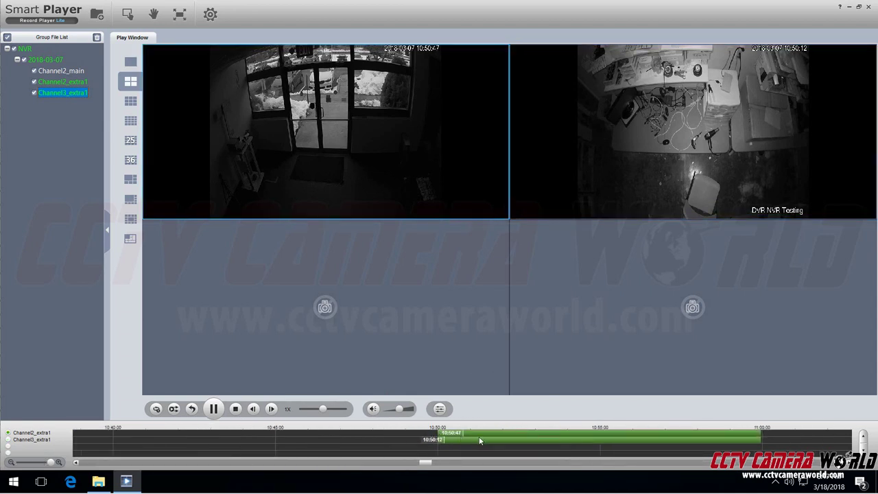
pyautogui.click(491, 432)
pyautogui.click(484, 433)
pyautogui.moveTo(511, 432); pyautogui.dragTo(308, 433)
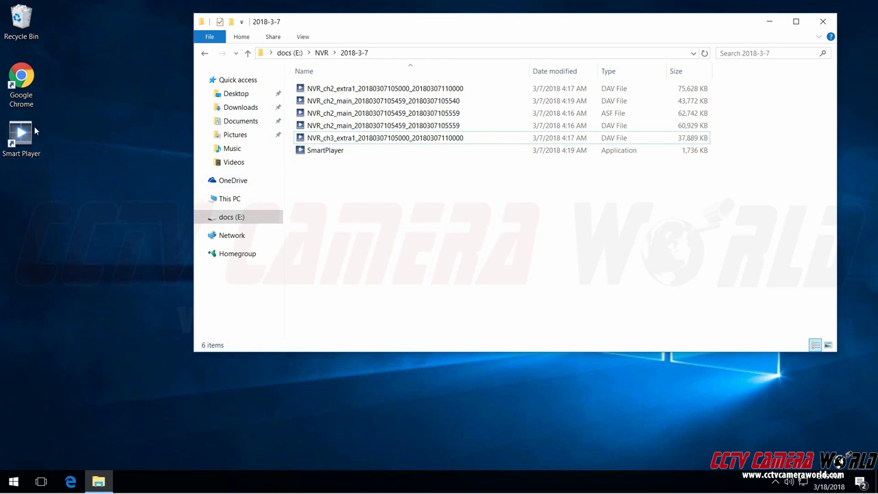
# Step: Open the ch2_extra1 DAV file maximized and play Channel3_extra1 in the top-right pane
pyautogui.doubleClick(468, 89)
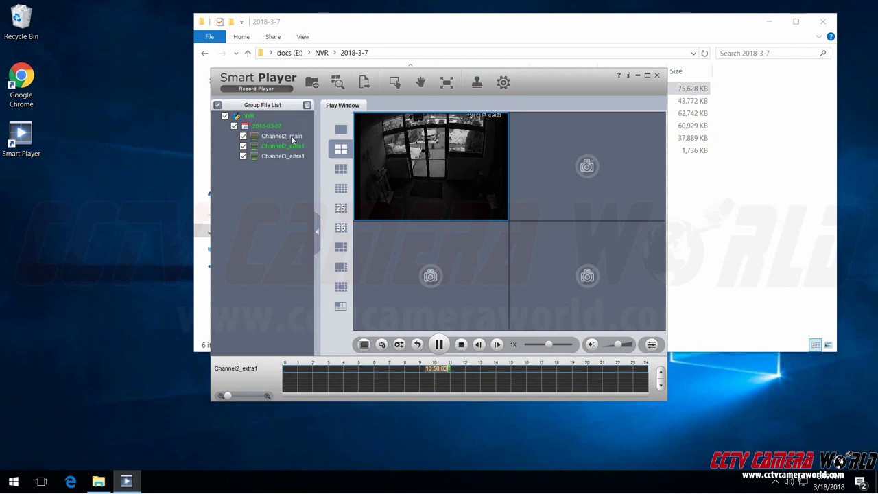
pyautogui.moveTo(544, 84); pyautogui.dragTo(519, 118)
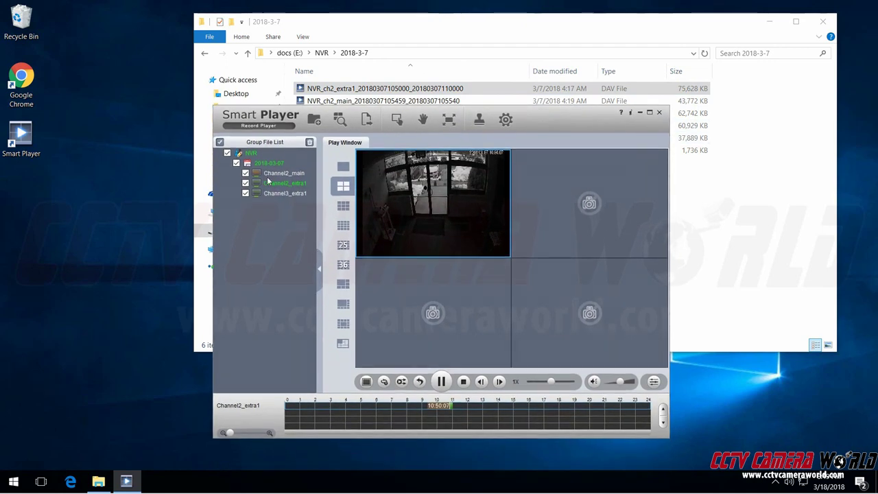
pyautogui.click(650, 112)
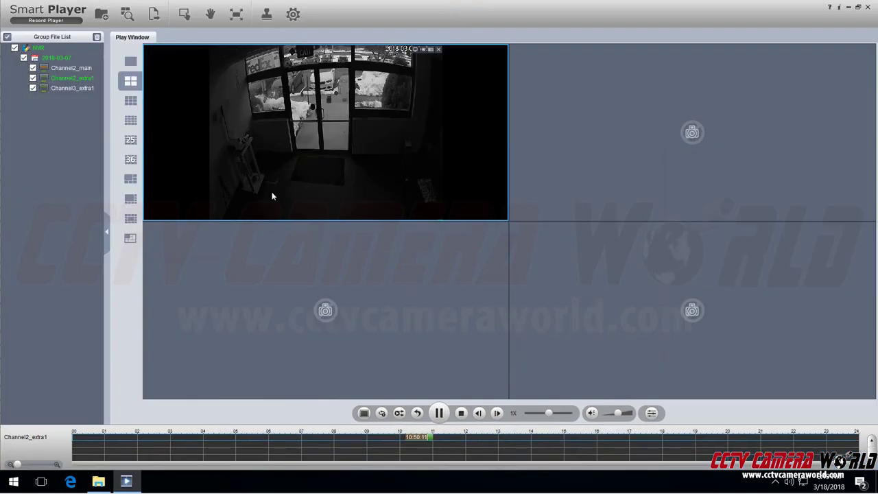
pyautogui.click(601, 163)
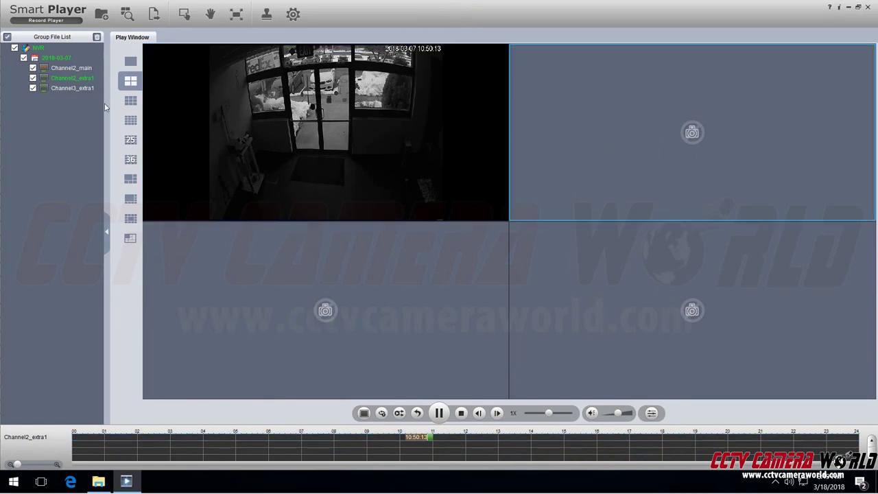
pyautogui.doubleClick(77, 90)
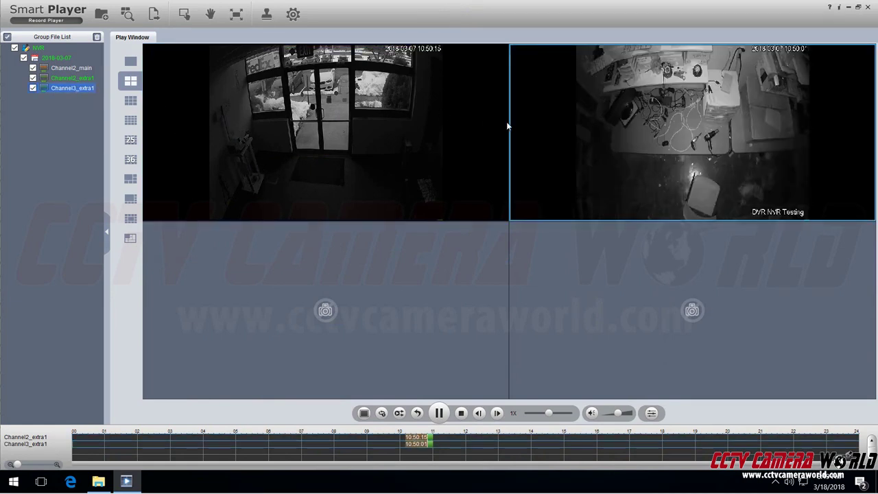
# Step: Enlarge the front-door and Channel3_extra1 panes in turn, restoring the grid each time
pyautogui.click(348, 118)
pyautogui.doubleClick(349, 119)
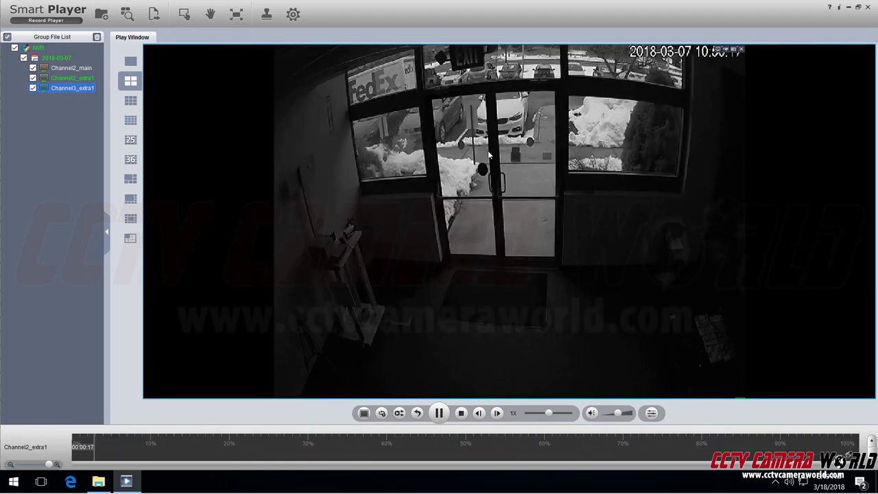
pyautogui.doubleClick(501, 164)
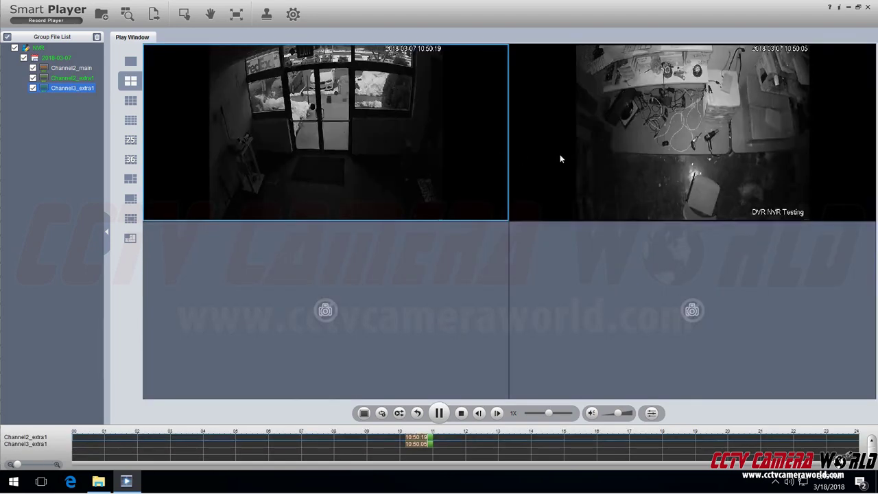
pyautogui.doubleClick(647, 145)
pyautogui.doubleClick(646, 146)
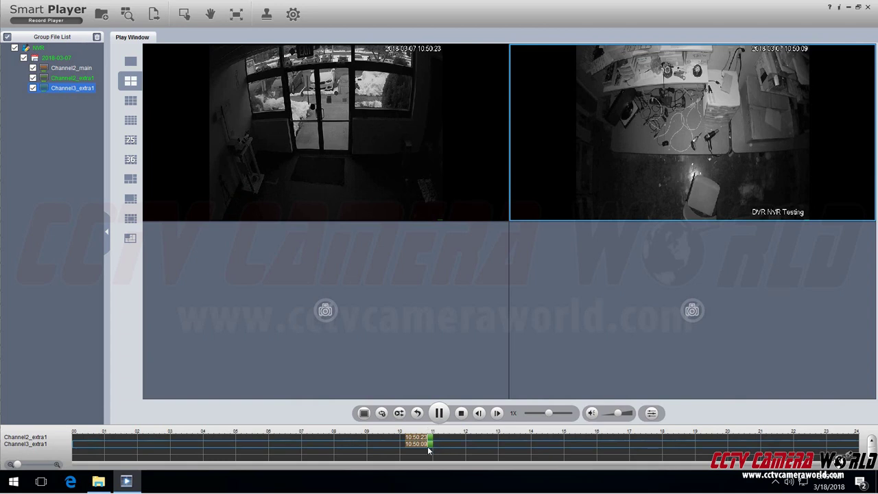
# Step: Zoom the timeline in to roughly 10:43–11:00 and jump to 10:50:55
pyautogui.scroll(1, 434, 451)
pyautogui.scroll(4, 434, 450)
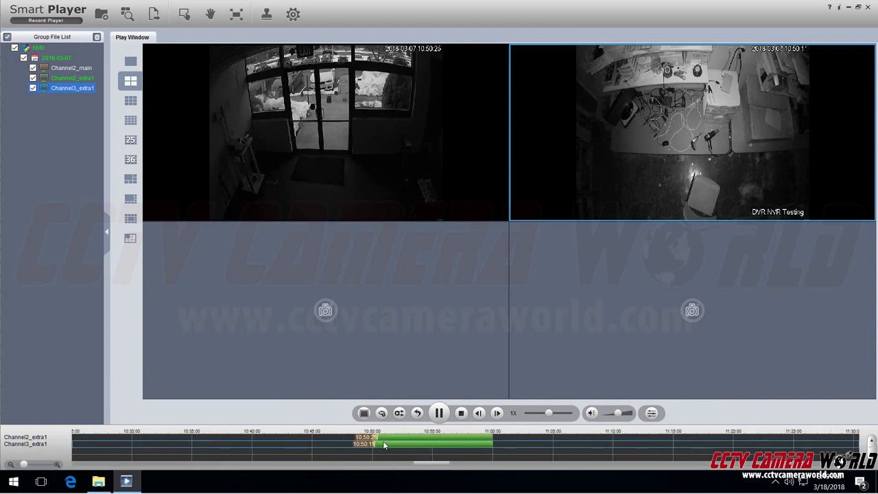
pyautogui.scroll(1, 384, 445)
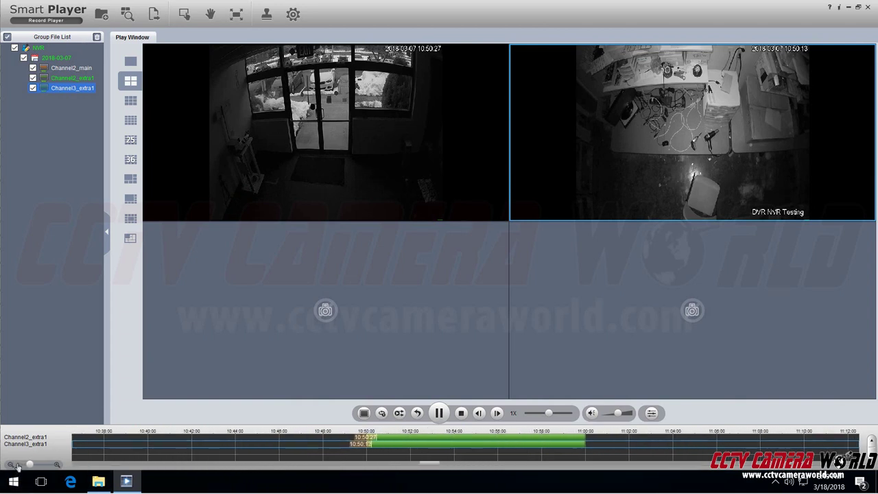
pyautogui.moveTo(29, 465); pyautogui.dragTo(44, 466)
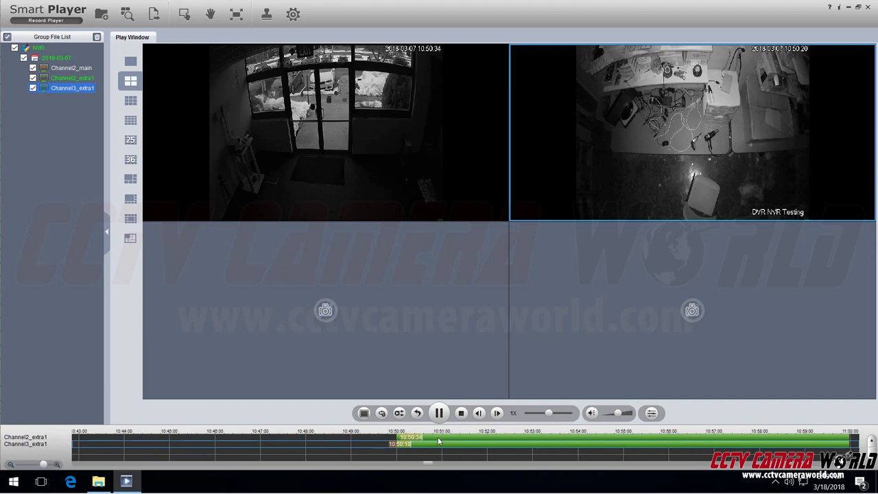
pyautogui.click(438, 437)
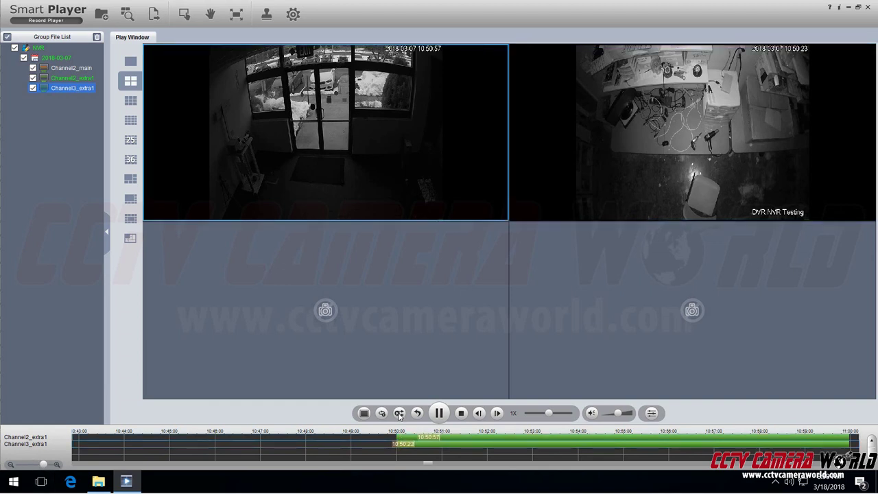
# Step: Sync both channels' playback and seek them to 10:50:51, then 10:51:38
pyautogui.click(400, 413)
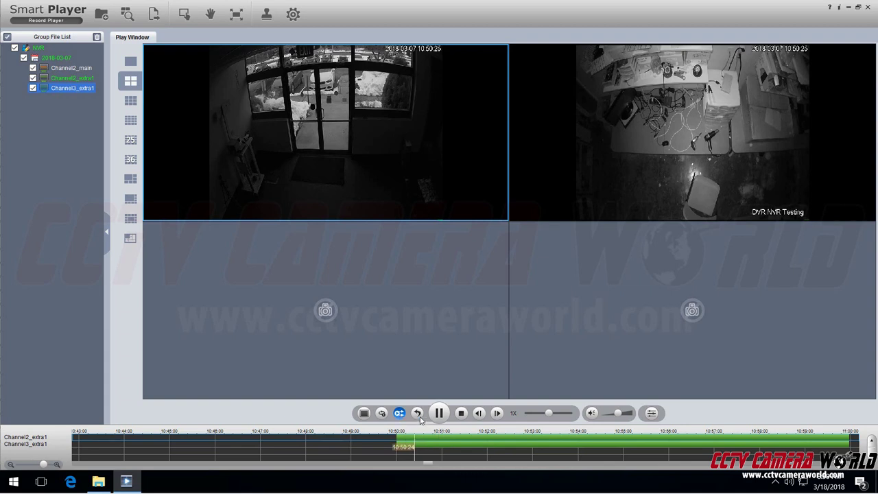
pyautogui.click(434, 444)
pyautogui.click(471, 442)
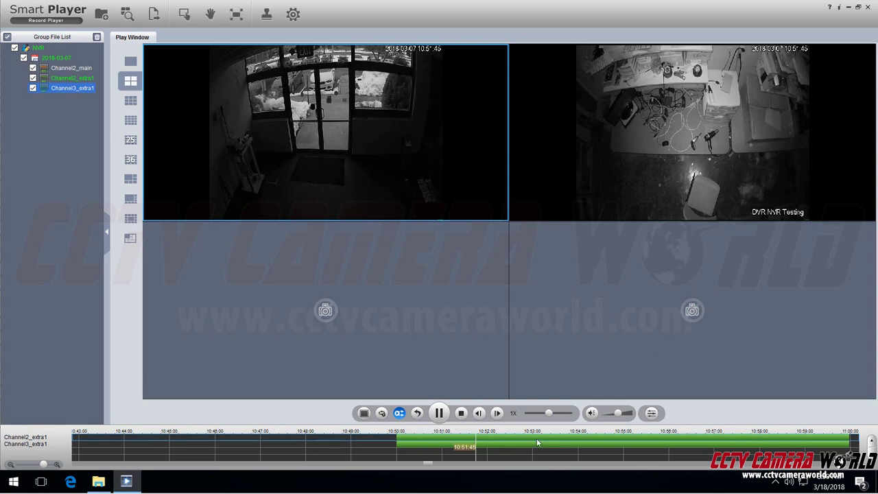
# Step: Jump to about 10:55:15, start playback, and digitally zoom into the doorway and exit sign
pyautogui.moveTo(501, 445); pyautogui.dragTo(332, 444)
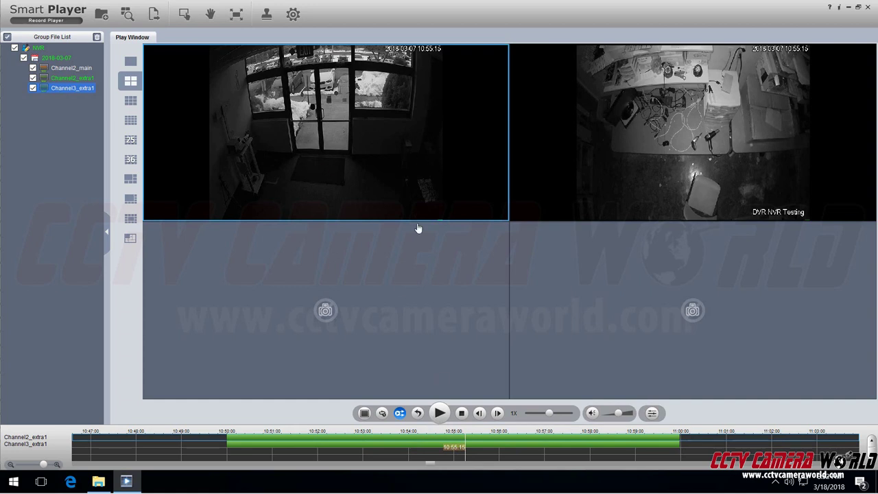
pyautogui.click(438, 419)
pyautogui.click(184, 18)
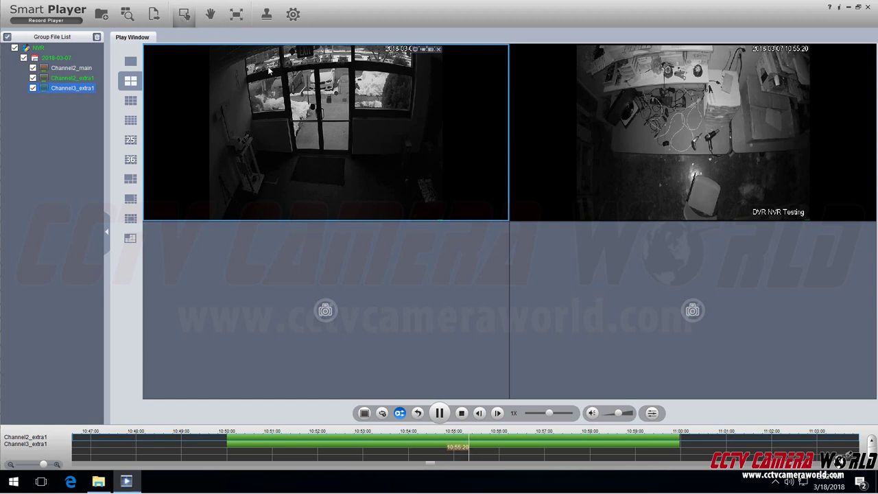
pyautogui.moveTo(250, 66); pyautogui.dragTo(434, 148)
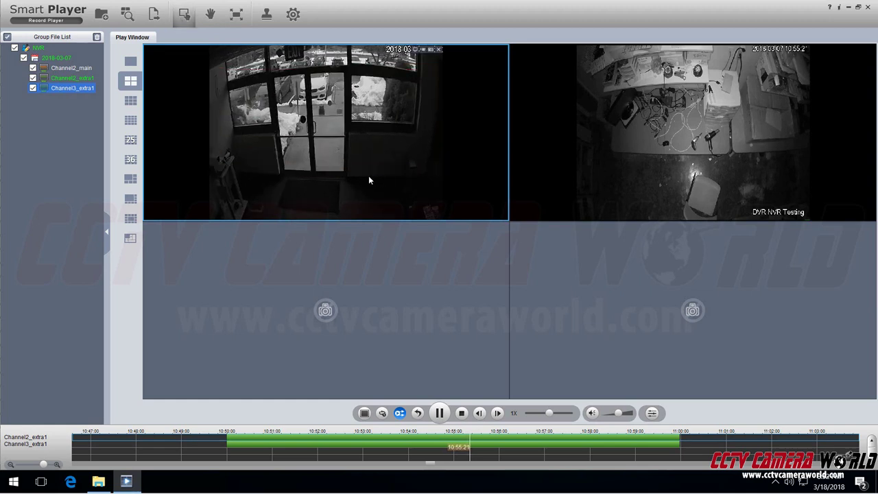
pyautogui.moveTo(387, 69); pyautogui.dragTo(281, 172)
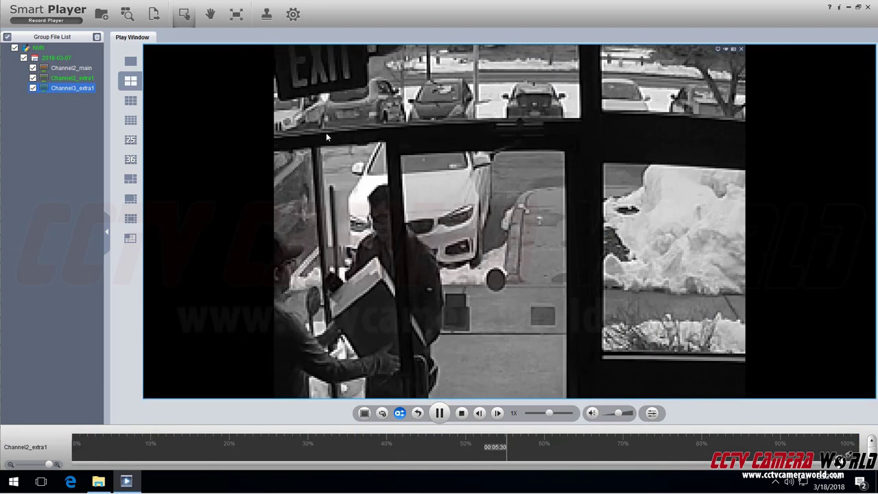
# Step: Maximize the door camera, zoom on the doors and windows, then undo and restore the grid
pyautogui.doubleClick(307, 180)
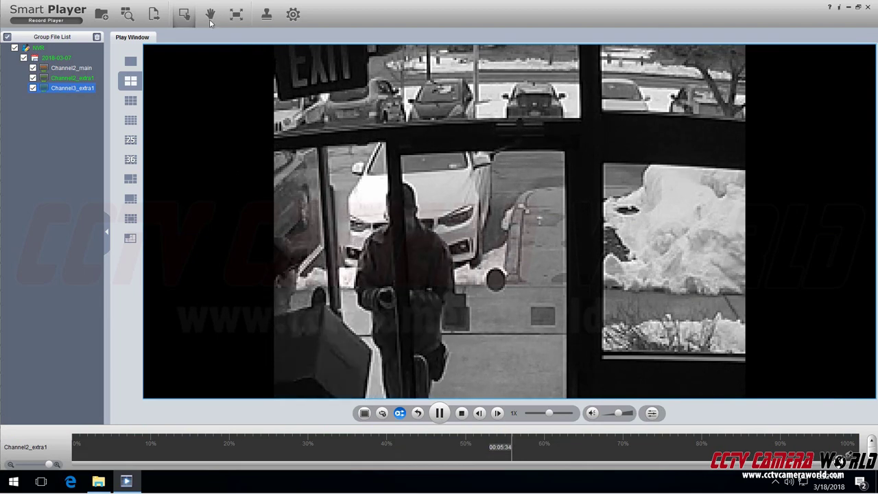
pyautogui.doubleClick(493, 147)
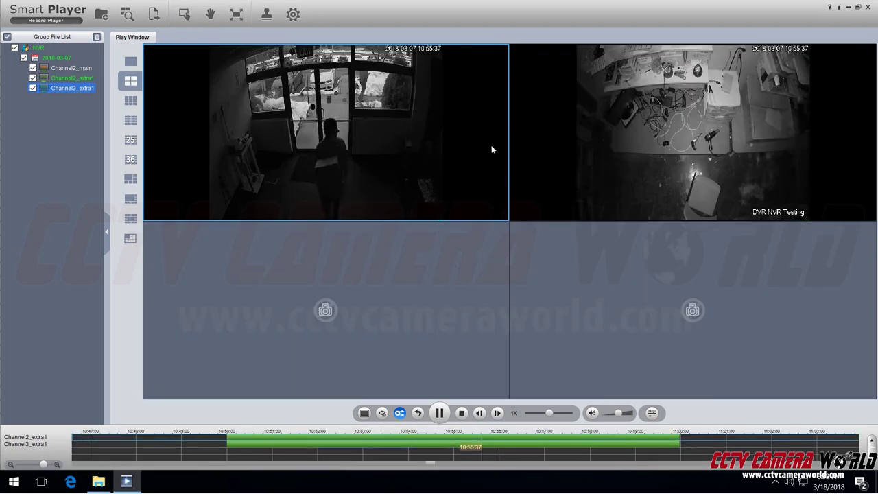
pyautogui.doubleClick(313, 110)
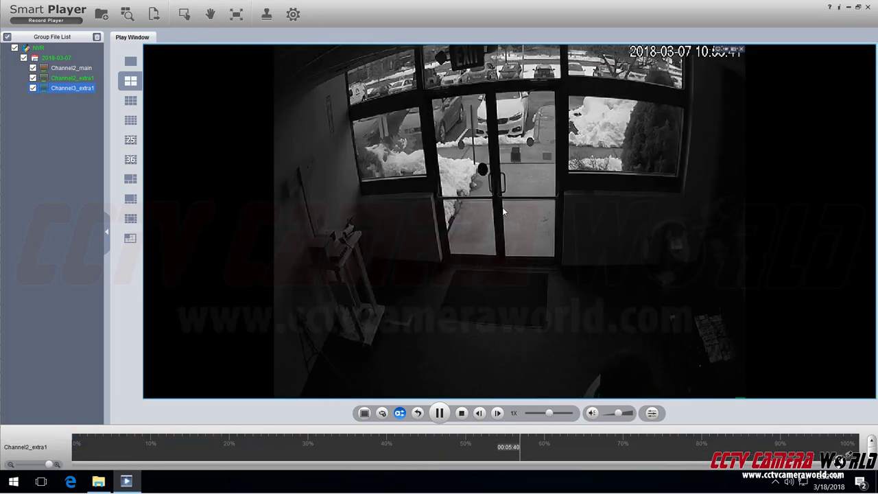
pyautogui.click(184, 13)
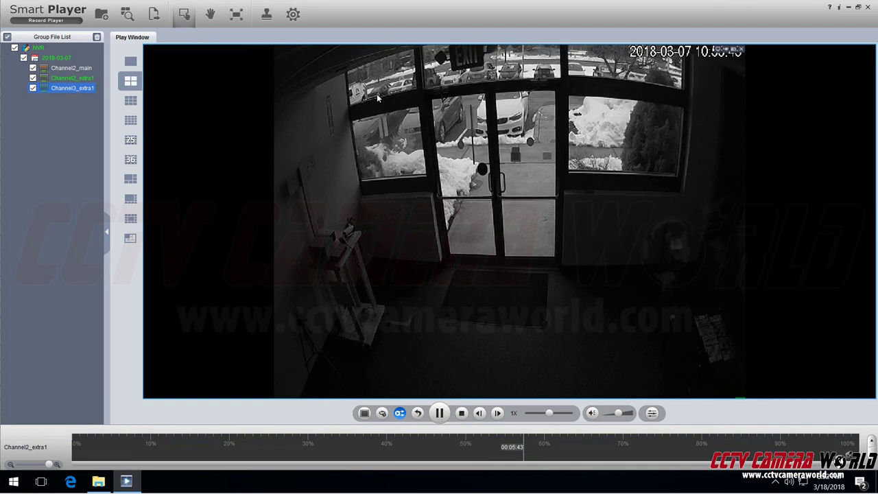
pyautogui.moveTo(397, 110); pyautogui.dragTo(639, 243)
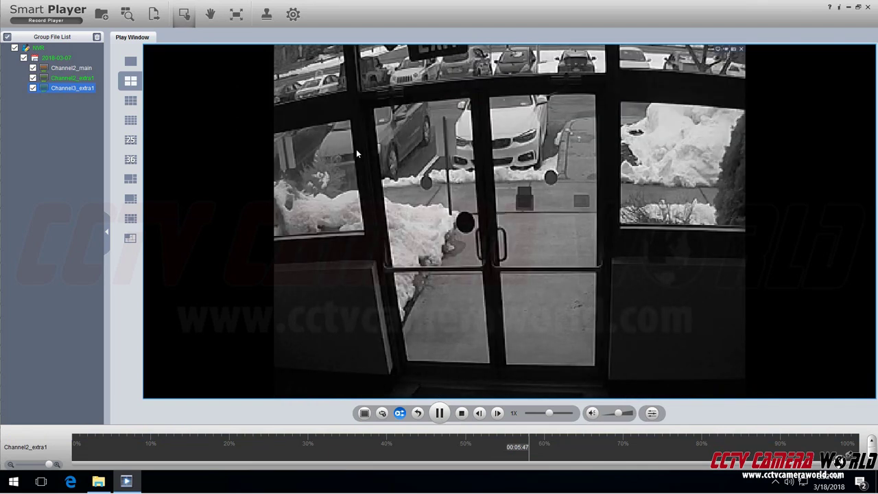
pyautogui.rightClick(388, 150)
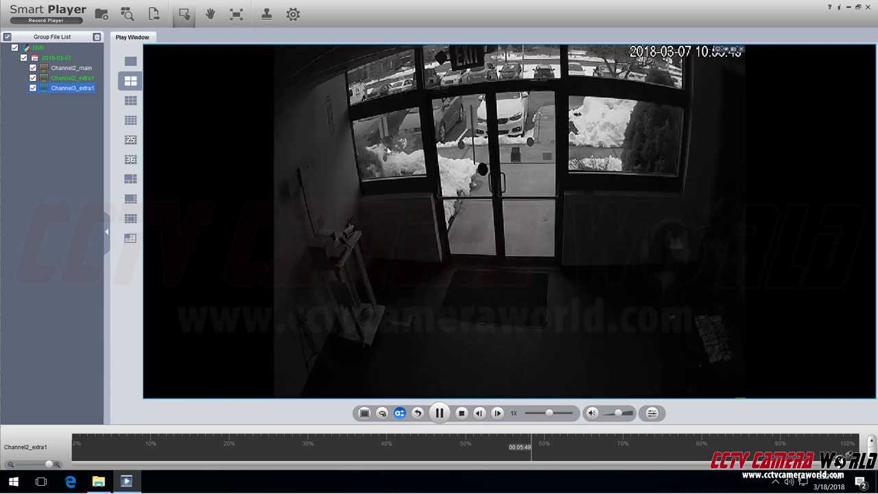
pyautogui.doubleClick(435, 148)
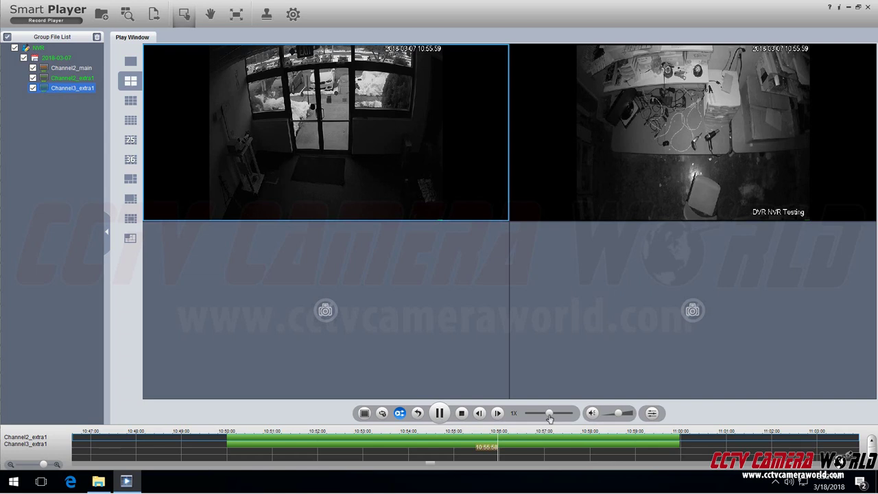
# Step: Raise playback speed through 16X to 64X, then pause both cameras at 10:51:56
pyautogui.moveTo(549, 416); pyautogui.dragTo(564, 413)
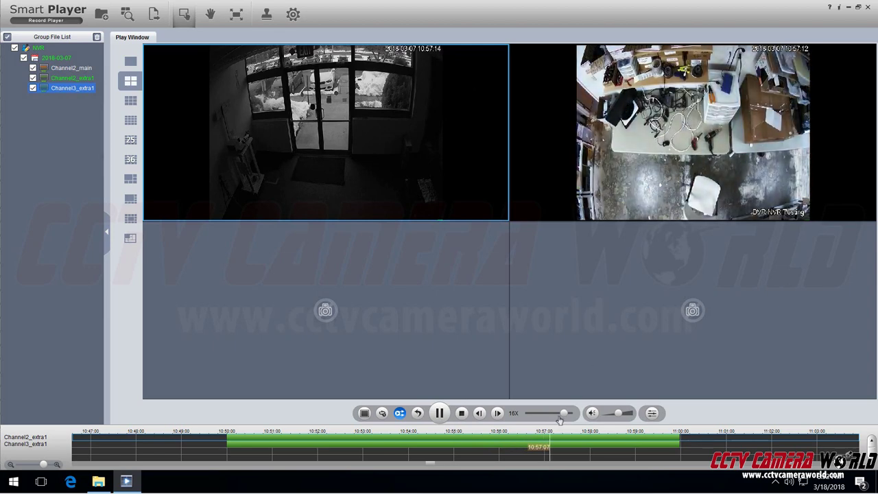
pyautogui.click(317, 445)
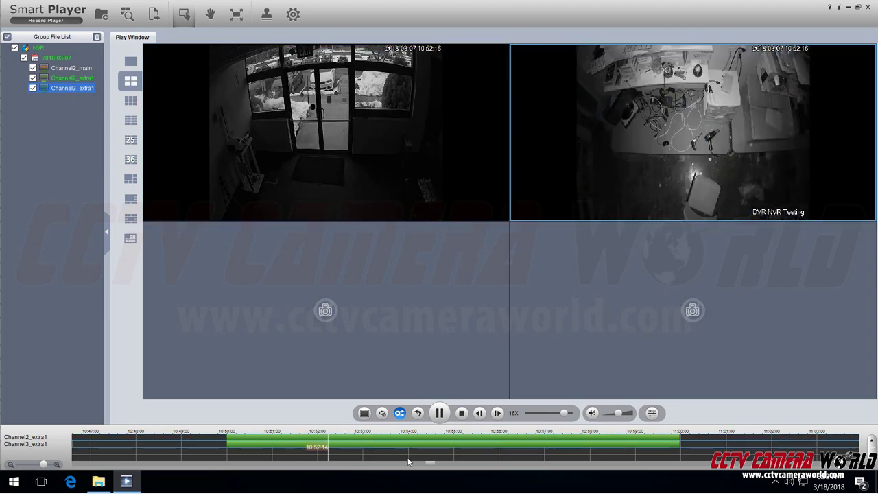
pyautogui.click(439, 412)
pyautogui.moveTo(563, 413); pyautogui.dragTo(579, 416)
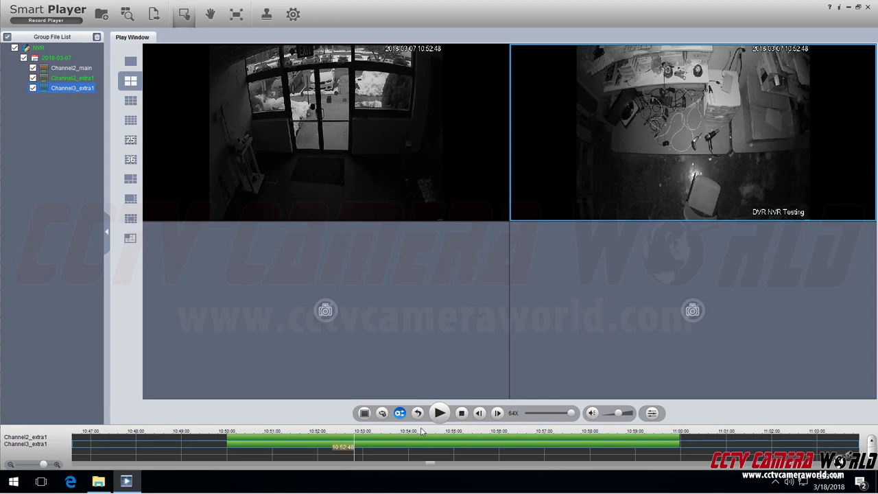
pyautogui.click(443, 419)
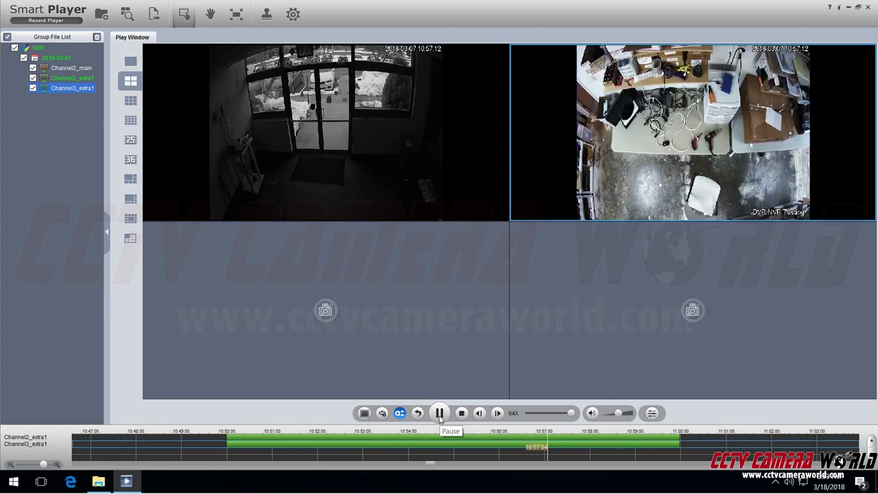
pyautogui.click(440, 414)
pyautogui.click(317, 447)
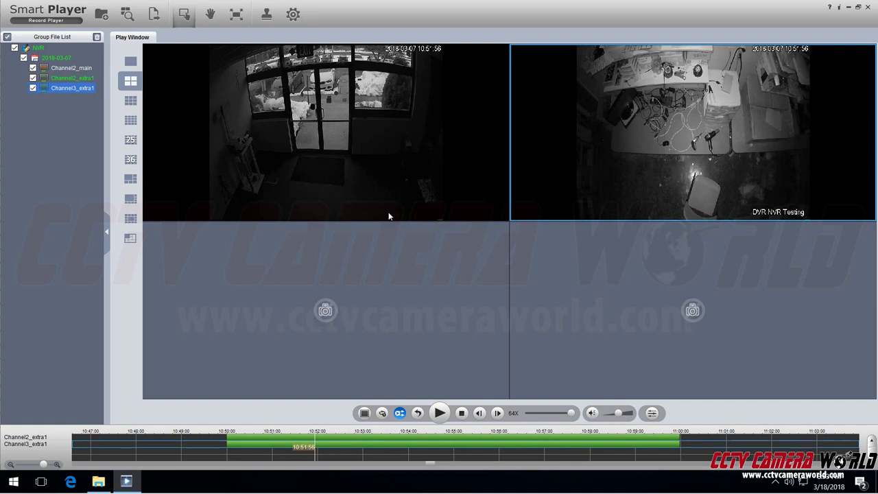
pyautogui.click(392, 179)
pyautogui.click(364, 415)
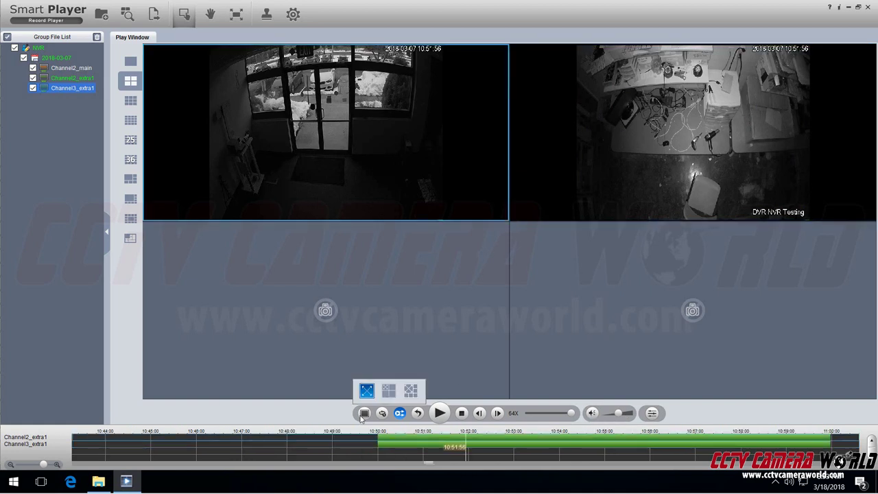
pyautogui.click(411, 391)
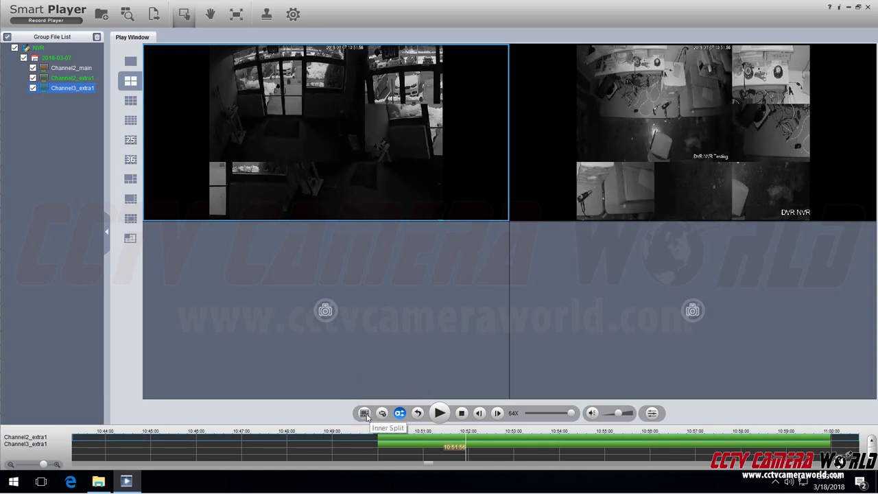
pyautogui.moveTo(369, 415)
pyautogui.click(365, 391)
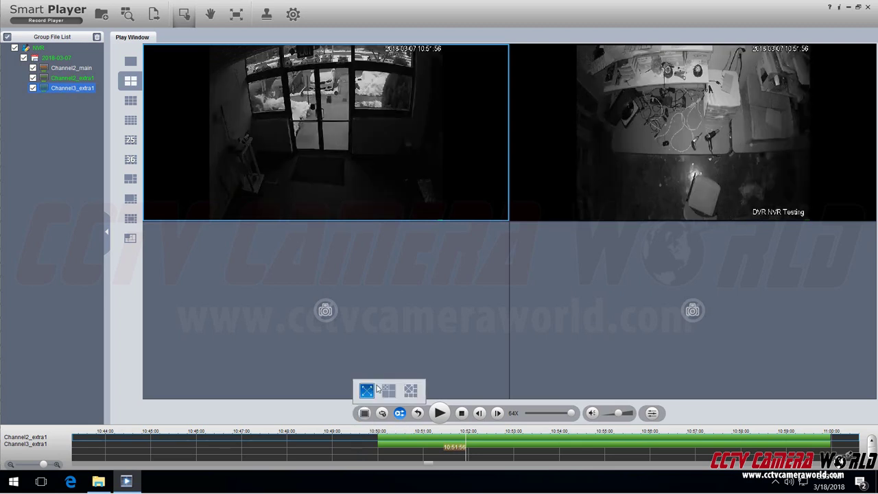
pyautogui.click(389, 328)
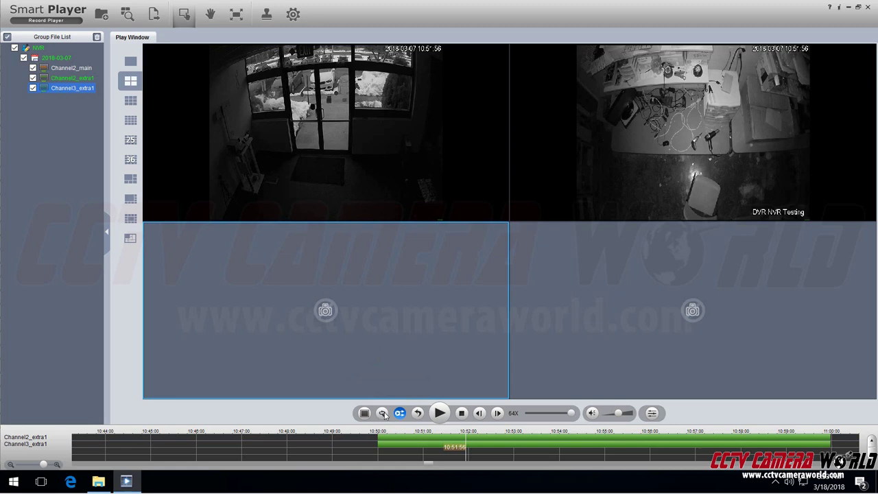
# Step: Try stepping one frame forward, dismiss the step-play notification, and stop all playback
pyautogui.click(498, 414)
pyautogui.click(498, 414)
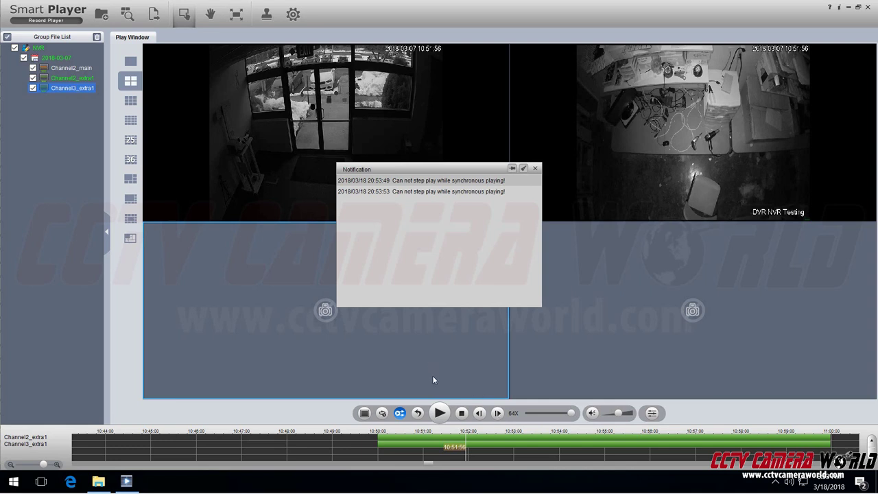
pyautogui.click(535, 169)
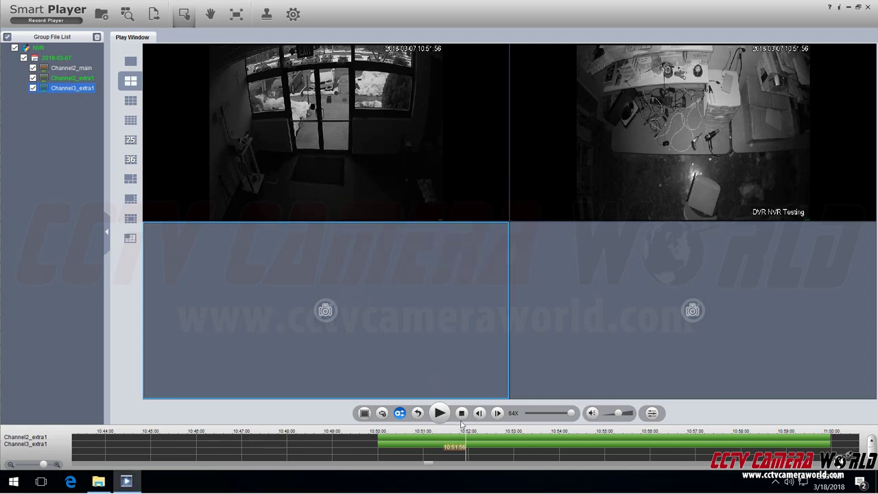
pyautogui.click(463, 414)
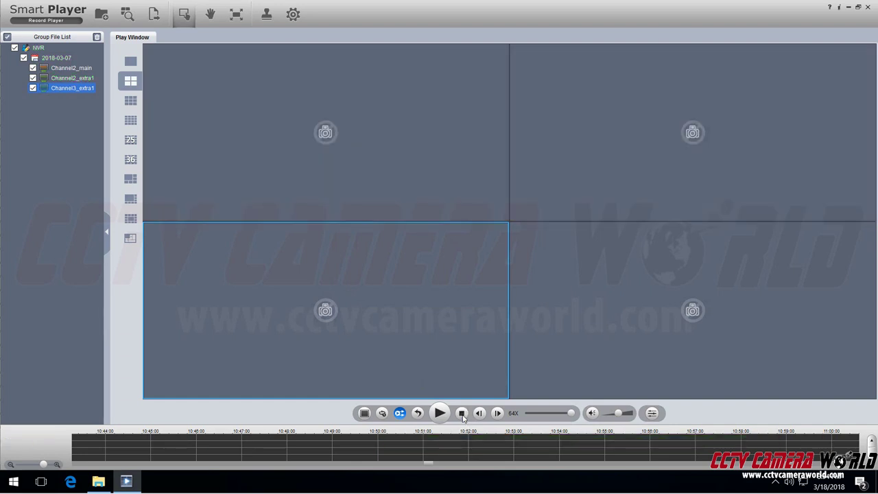
# Step: Reload only Channel2_extra1, pause it at 1X speed, and move it between panes
pyautogui.doubleClick(77, 79)
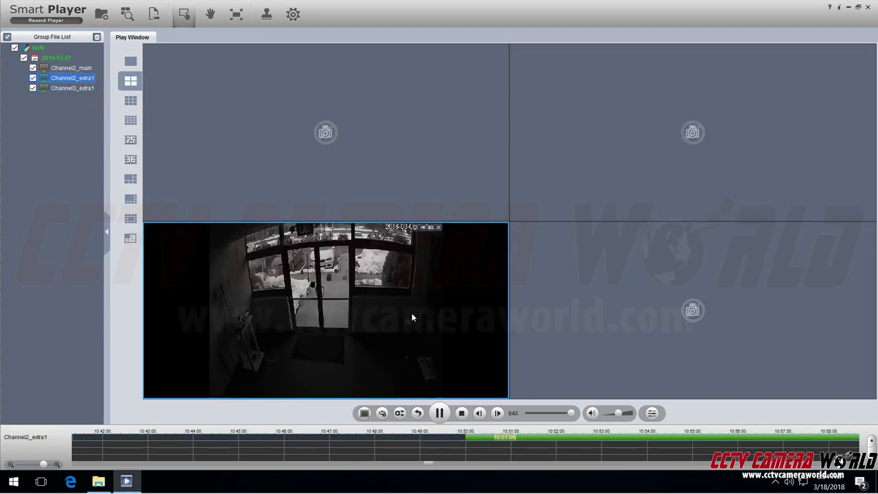
pyautogui.click(439, 412)
pyautogui.moveTo(571, 413); pyautogui.dragTo(549, 417)
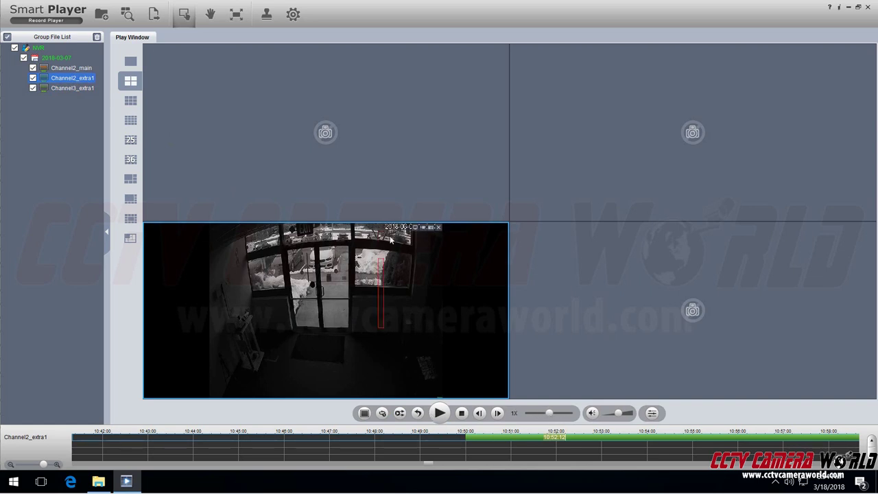
pyautogui.scroll(2, 384, 275)
pyautogui.moveTo(381, 278); pyautogui.dragTo(341, 120)
pyautogui.moveTo(502, 215); pyautogui.dragTo(166, 153)
# Step: Try 9, 16 and 25-pane layouts, settle on one pane, resume playback, and scrub to about 10:55
pyautogui.click(130, 101)
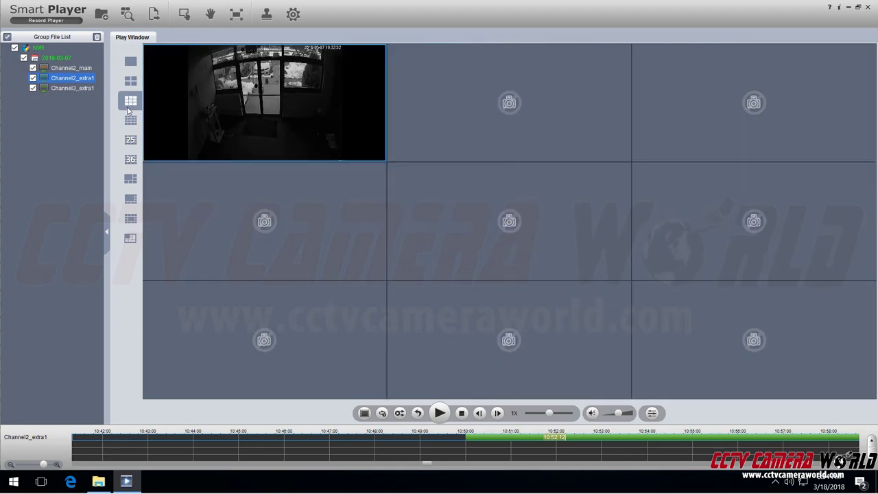
pyautogui.click(130, 120)
pyautogui.click(130, 140)
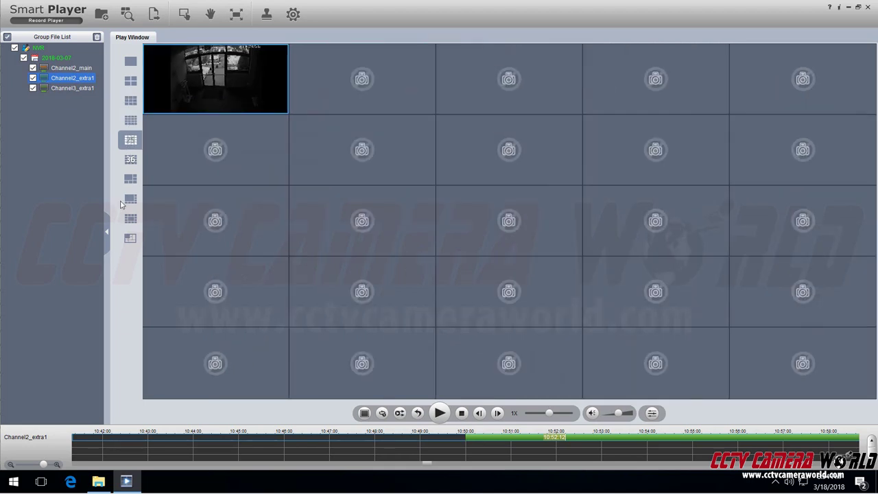
pyautogui.click(131, 61)
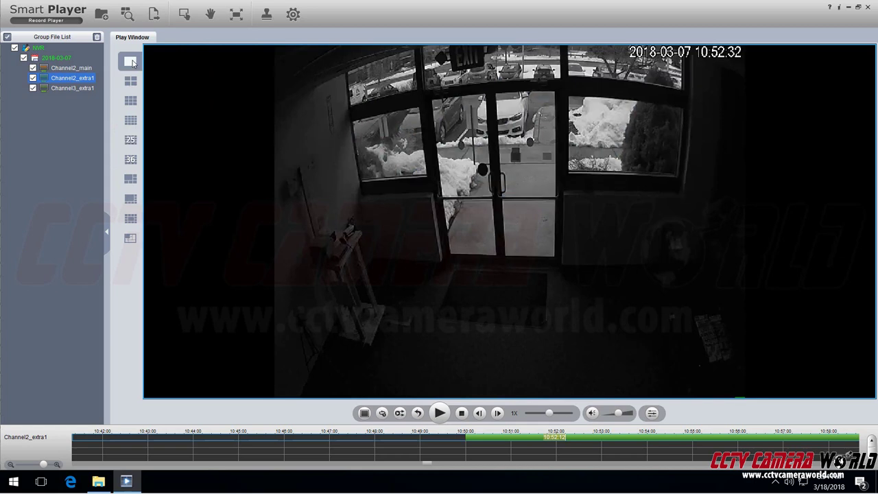
pyautogui.click(440, 413)
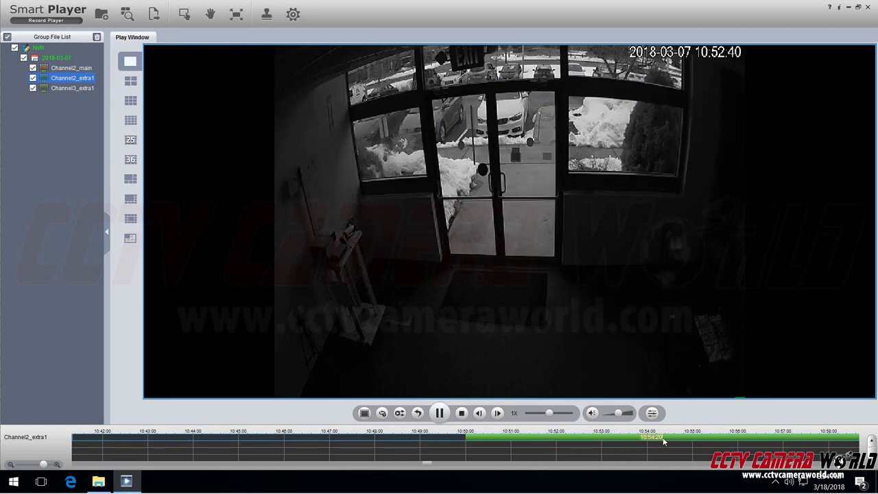
pyautogui.moveTo(621, 441); pyautogui.dragTo(712, 437)
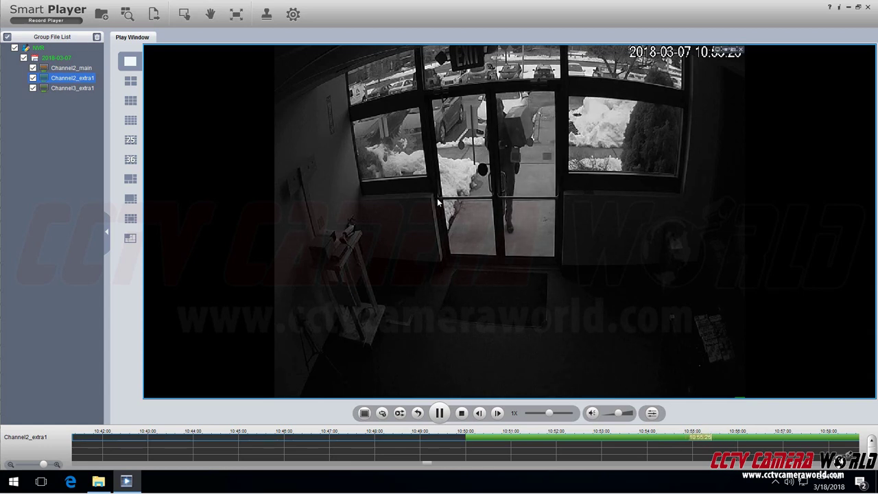
# Step: Rewind slightly, slow playback to 1/16X, and freeze the footage at 10:55:28
pyautogui.click(709, 437)
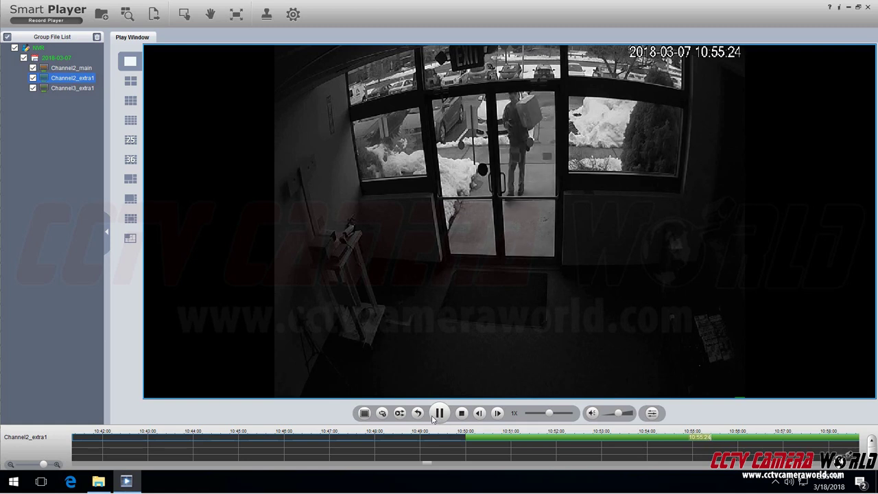
pyautogui.click(540, 413)
pyautogui.moveTo(538, 414); pyautogui.dragTo(535, 413)
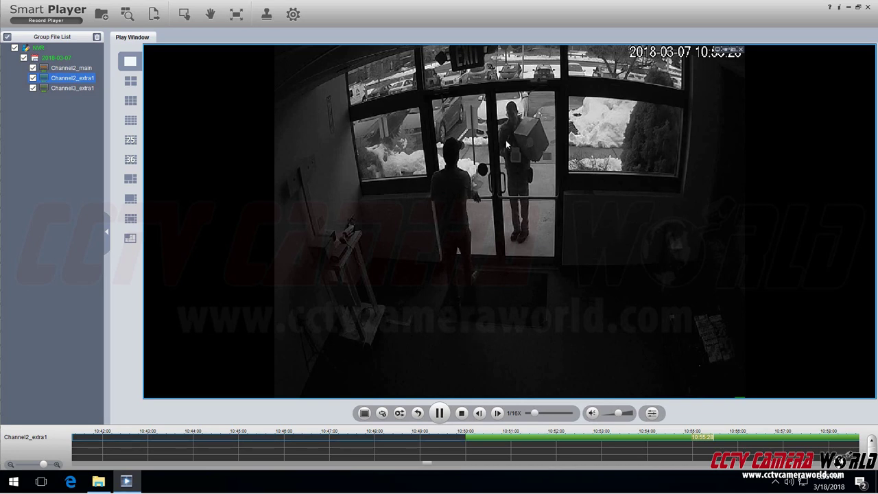
pyautogui.click(440, 413)
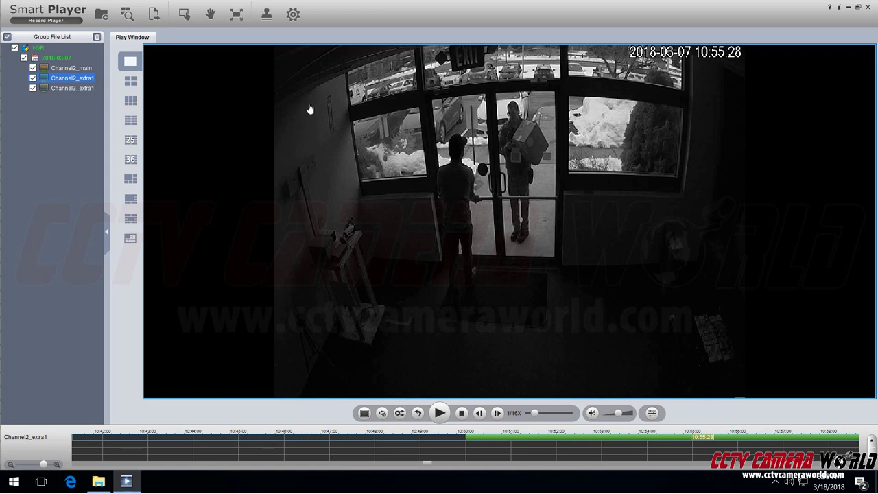
# Step: Open the Config settings and copy the Snap Path text to the clipboard
pyautogui.click(292, 16)
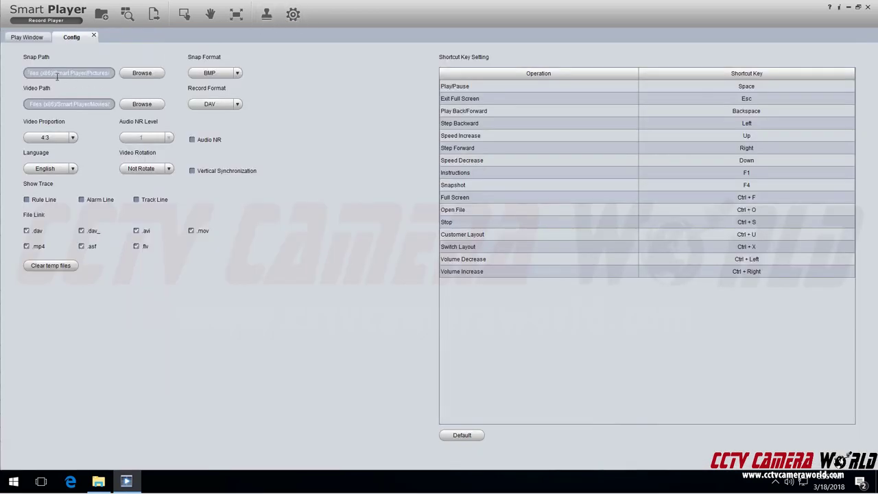
pyautogui.moveTo(40, 73); pyautogui.dragTo(16, 72)
pyautogui.rightClick(37, 72)
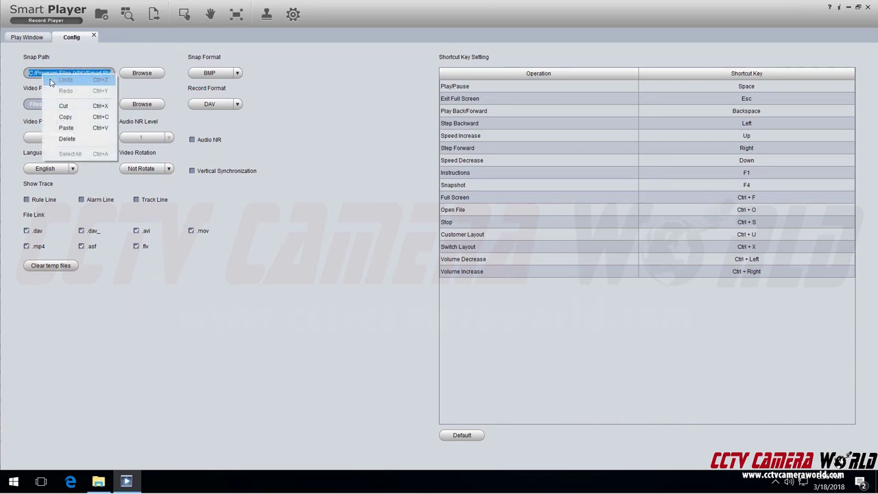
pyautogui.click(59, 112)
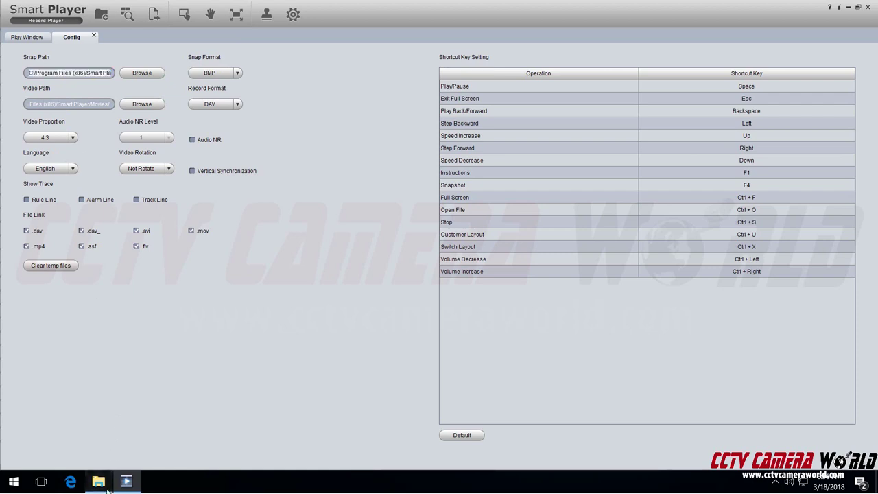
pyautogui.click(98, 482)
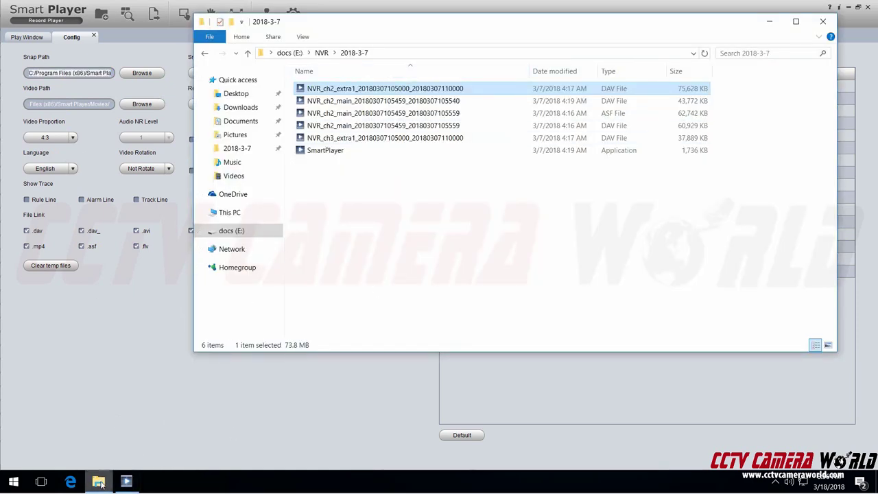
# Step: In a new File Explorer window, go to the pasted snapshot path, which is empty
pyautogui.rightClick(98, 481)
pyautogui.click(62, 419)
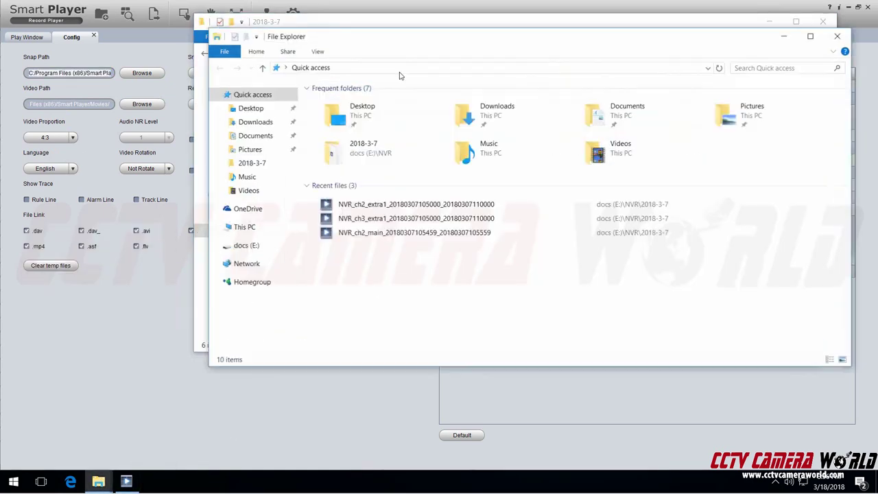
pyautogui.click(374, 69)
pyautogui.rightClick(375, 68)
pyautogui.click(388, 112)
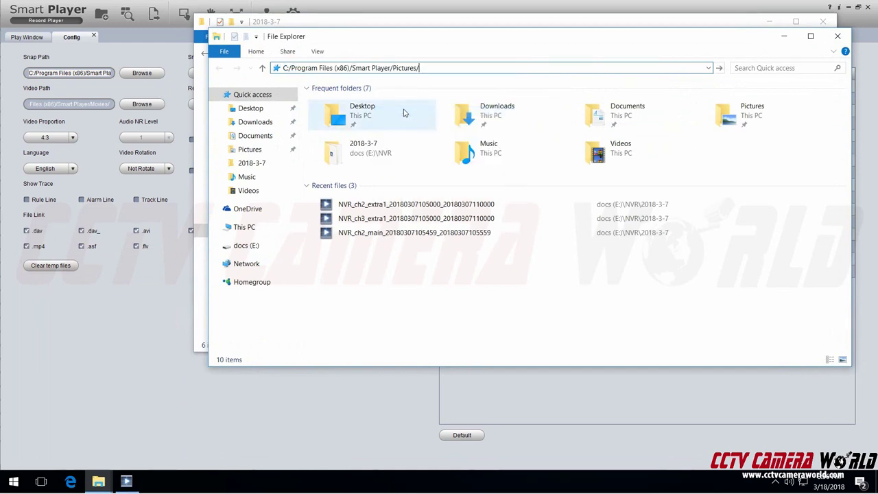
pyautogui.press('Return')
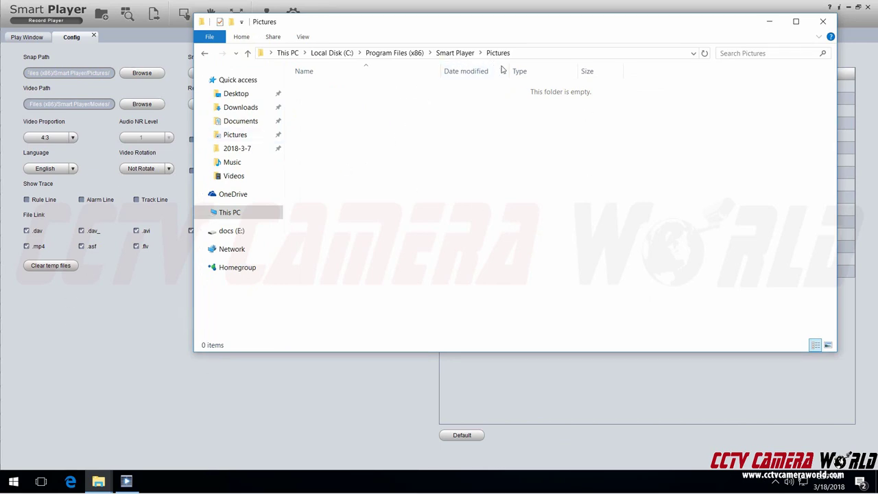
# Step: Set Smart Player's Snap Path to the user's Pictures folder
pyautogui.click(40, 316)
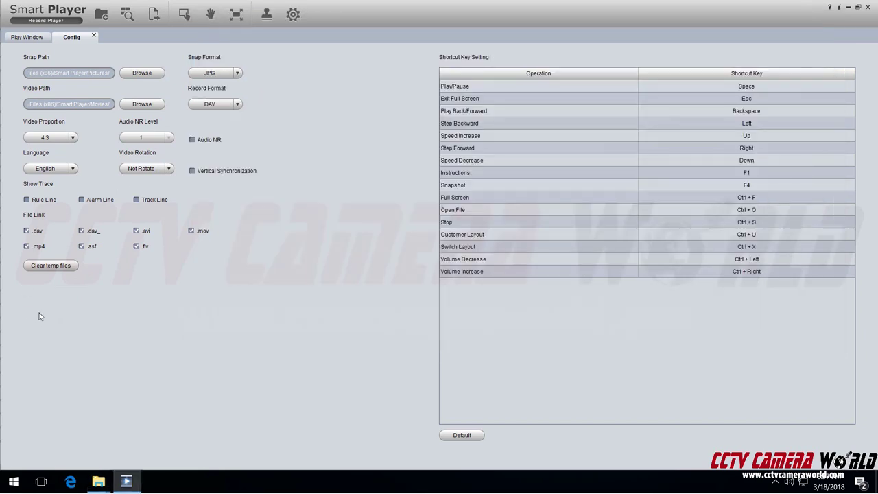
pyautogui.click(142, 74)
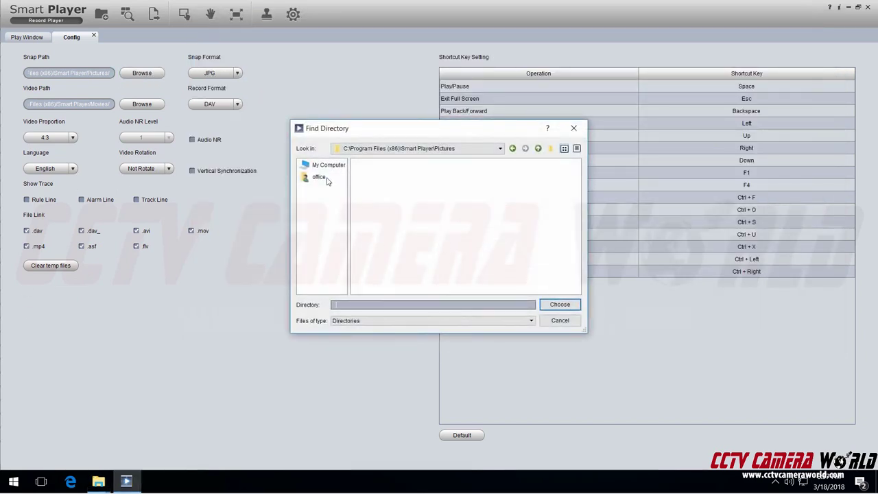
pyautogui.click(319, 178)
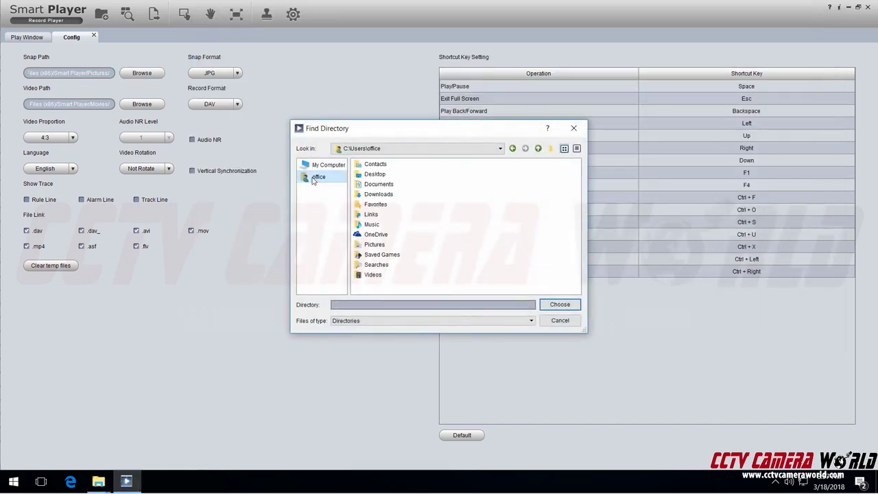
pyautogui.doubleClick(374, 244)
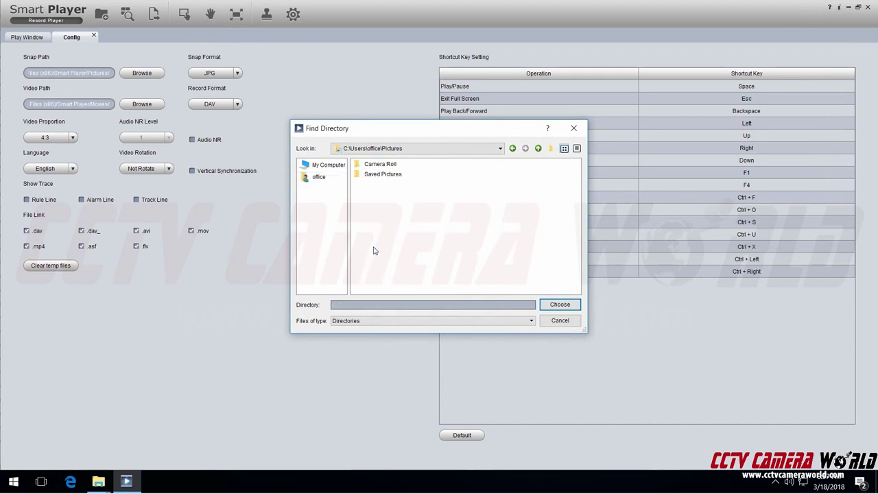
pyautogui.click(567, 312)
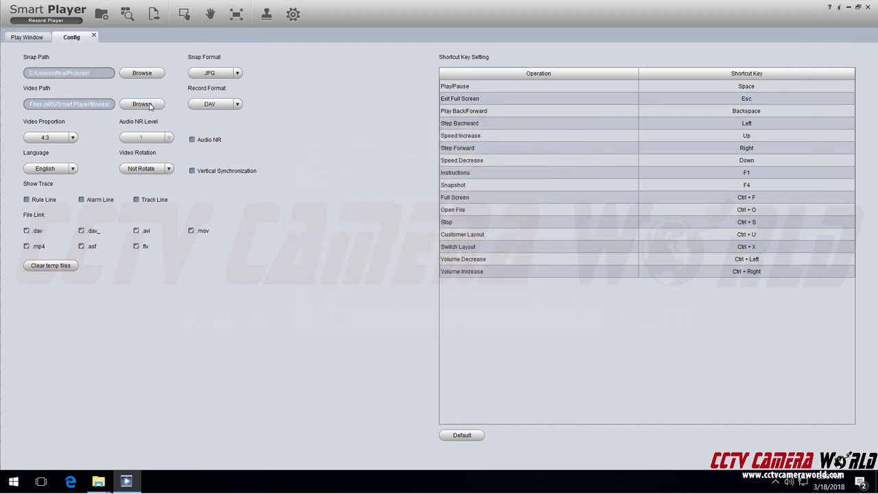
# Step: Set the Video Path to the same Pictures folder
pyautogui.click(150, 105)
pyautogui.click(315, 178)
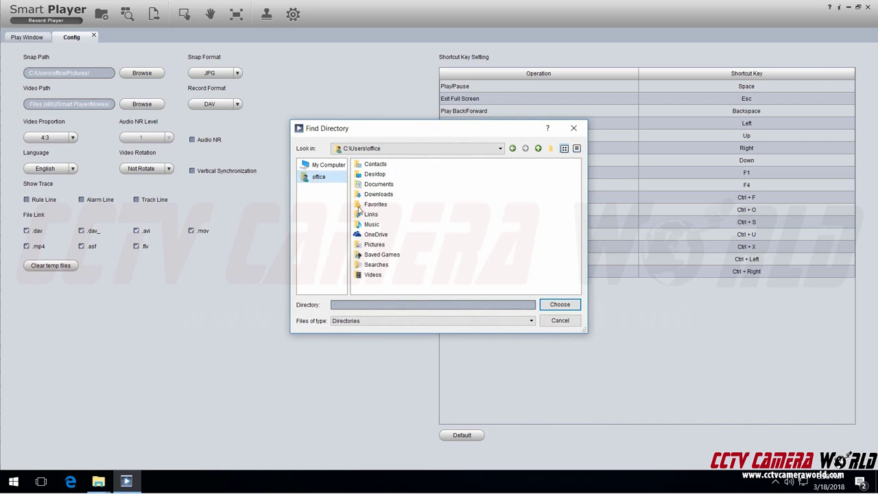
pyautogui.click(378, 247)
pyautogui.doubleClick(378, 247)
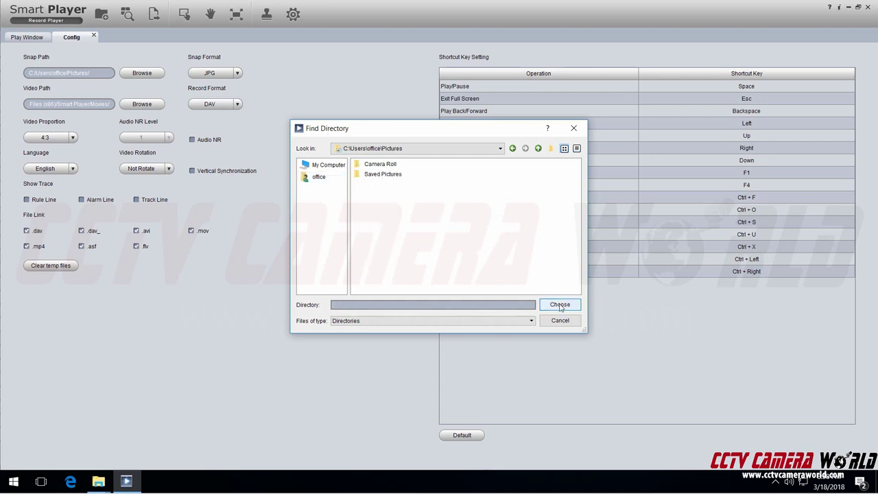
pyautogui.click(560, 305)
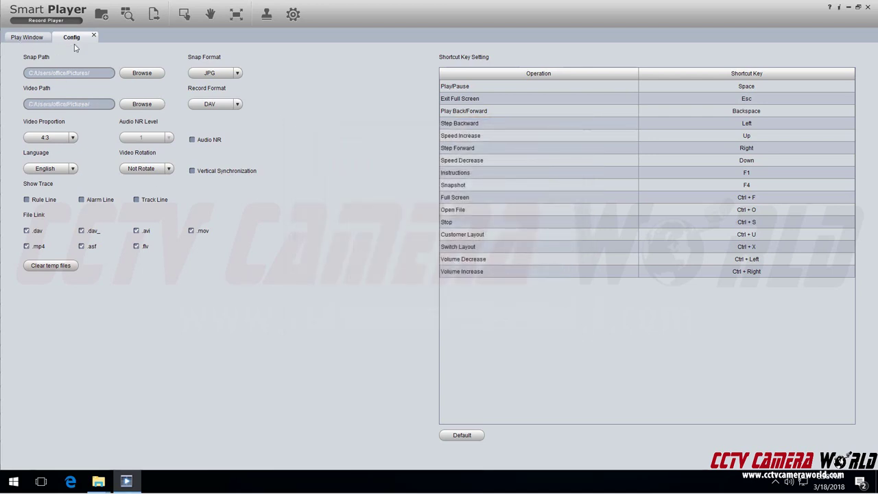
# Step: Close Config, then open a saved snapshot from Pictures in Photos and close it
pyautogui.click(94, 37)
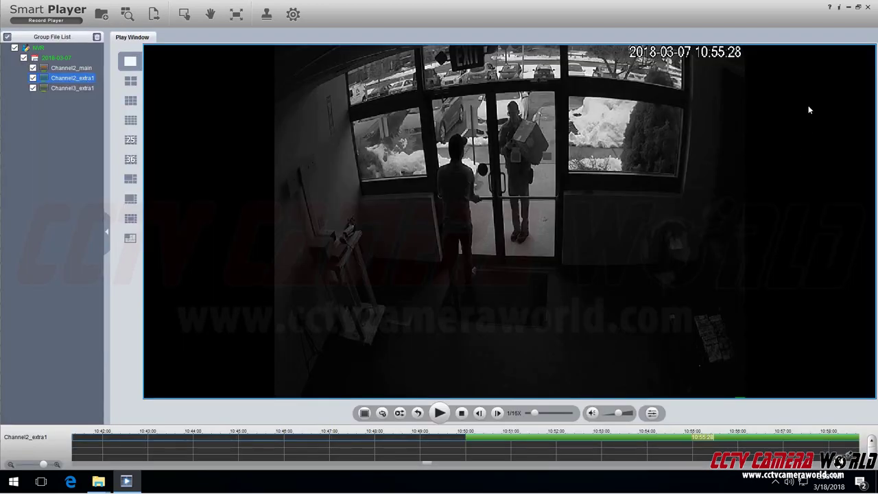
pyautogui.moveTo(722, 69)
pyautogui.moveTo(98, 482)
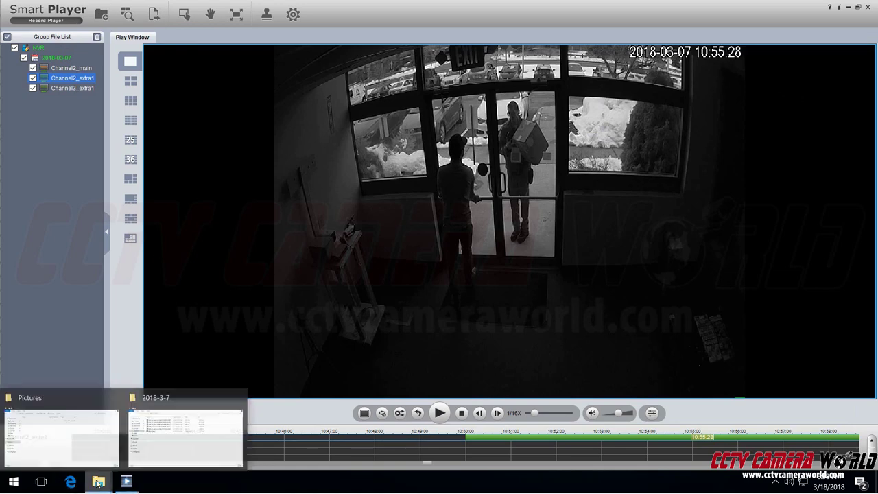
pyautogui.click(81, 441)
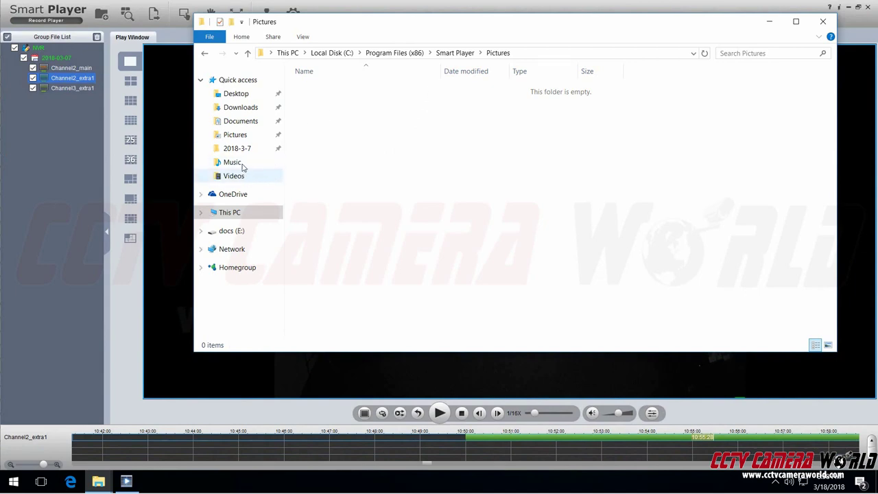
pyautogui.click(236, 134)
pyautogui.doubleClick(444, 118)
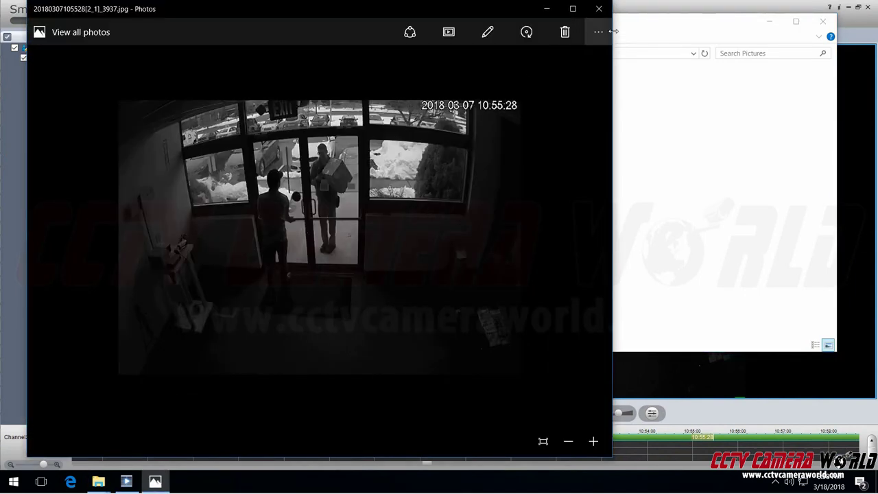
pyautogui.click(599, 8)
# Step: Resume playing the Channel2_extra1 footage in Smart Player
pyautogui.click(166, 257)
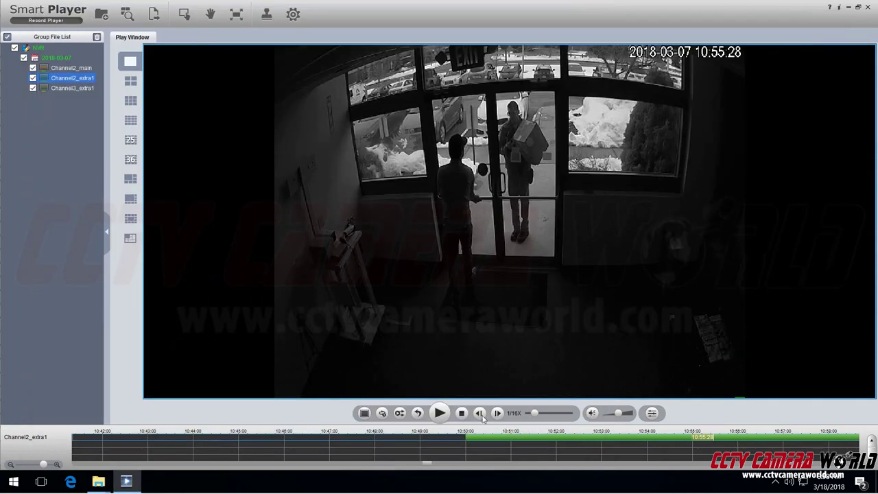
pyautogui.click(433, 414)
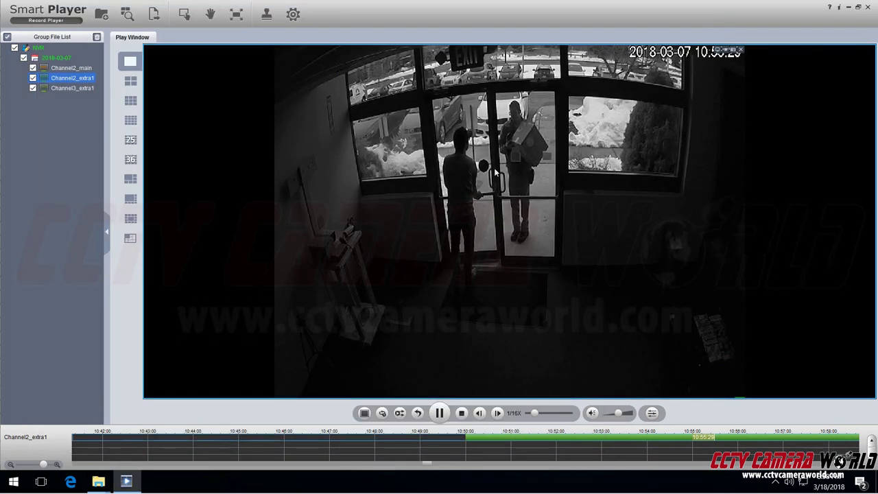
pyautogui.moveTo(98, 481)
pyautogui.click(58, 439)
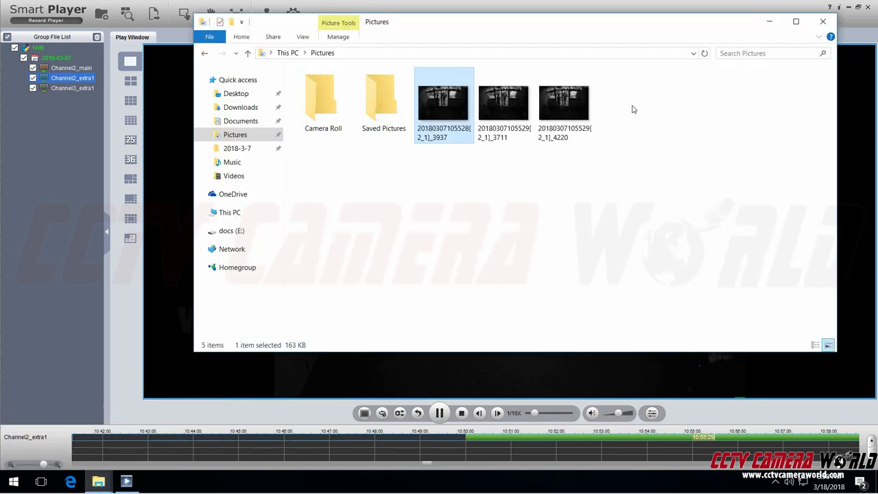
pyautogui.click(210, 349)
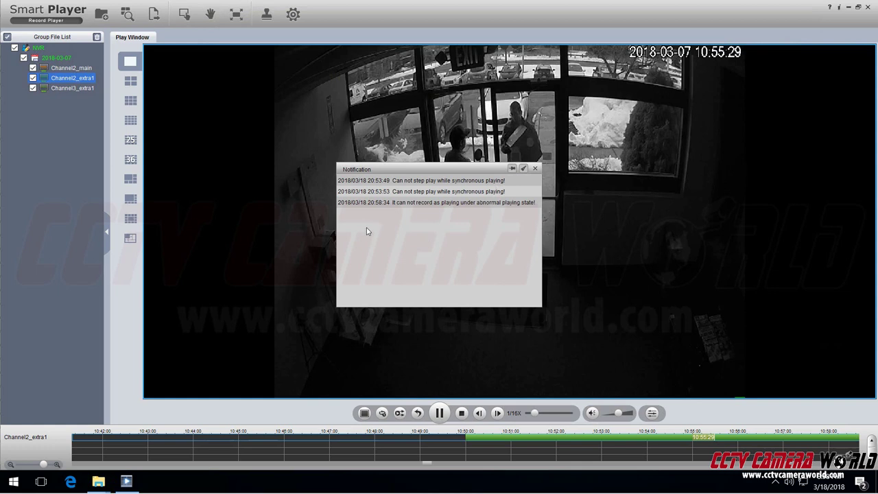
# Step: Dismiss the notification messages and raise the playback speed back up
pyautogui.click(535, 169)
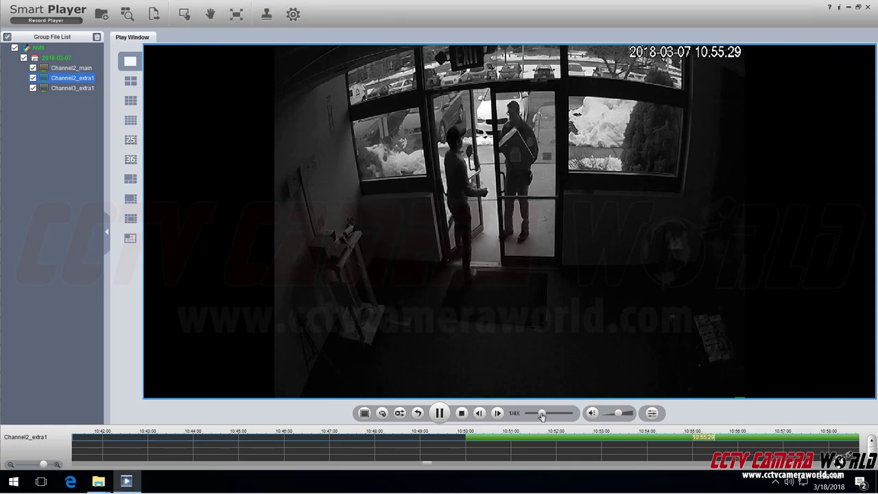
pyautogui.moveTo(535, 413); pyautogui.dragTo(550, 414)
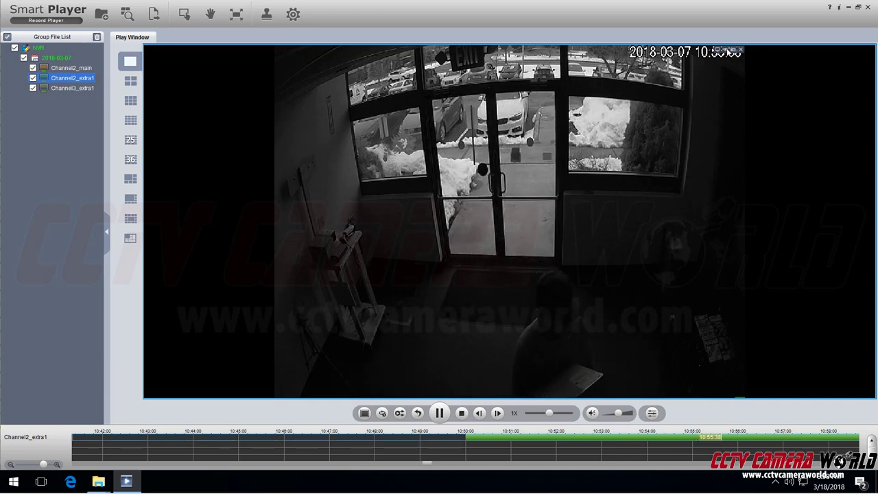
# Step: Show the Pictures folder in Details view to check the 915 KB DAV clip, then return to Smart Player
pyautogui.moveTo(98, 482)
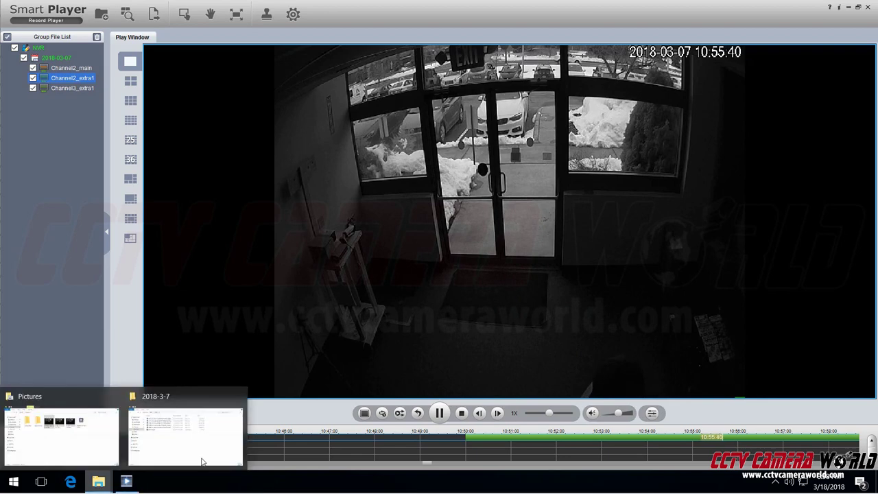
pyautogui.click(65, 435)
pyautogui.click(641, 110)
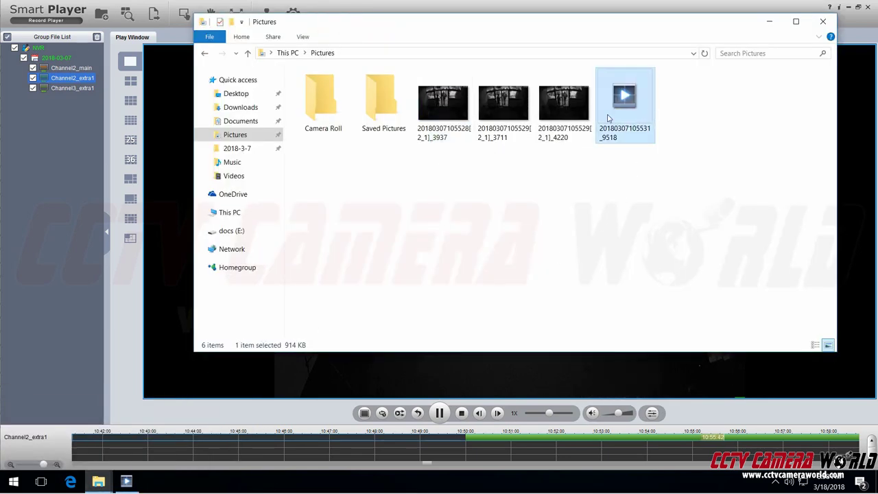
pyautogui.click(302, 36)
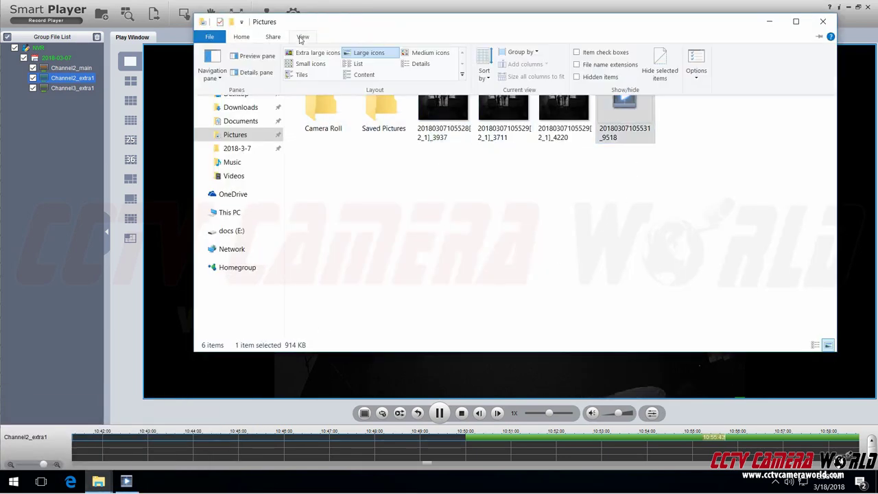
pyautogui.click(414, 65)
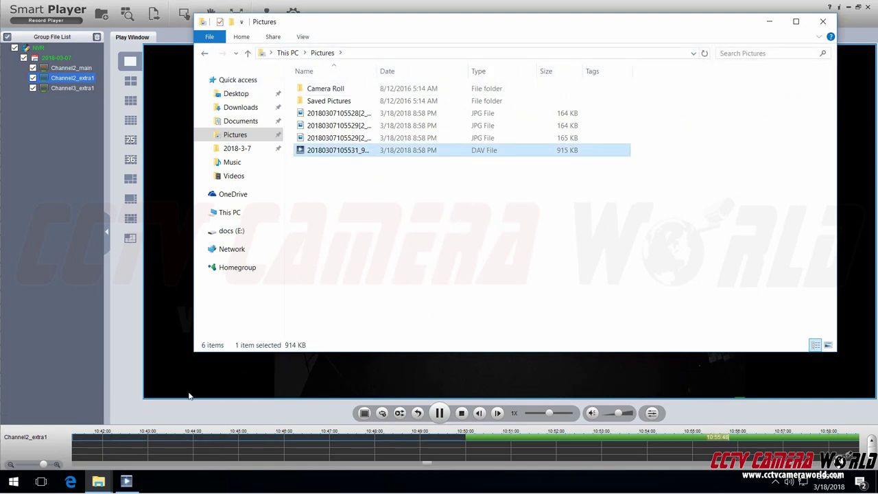
pyautogui.click(163, 363)
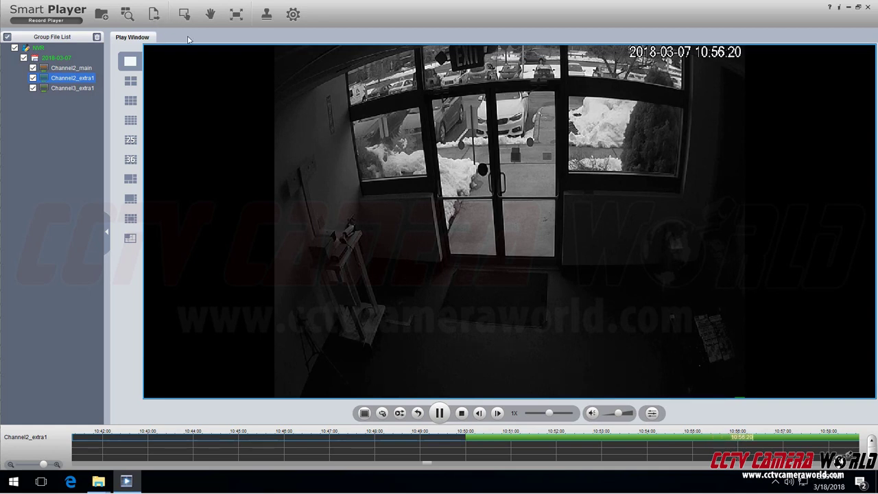
# Step: Open Export File for Channel2_extra1 and set the range to 10:51:59–10:55:02
pyautogui.click(154, 15)
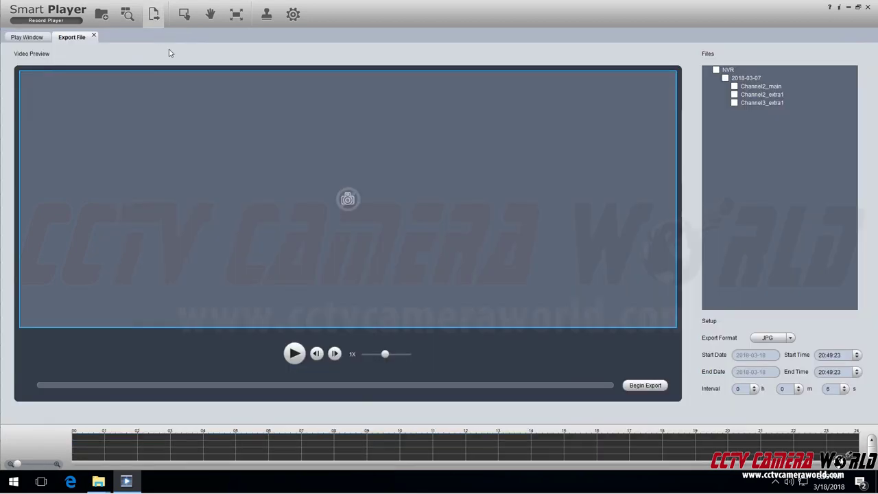
pyautogui.click(735, 95)
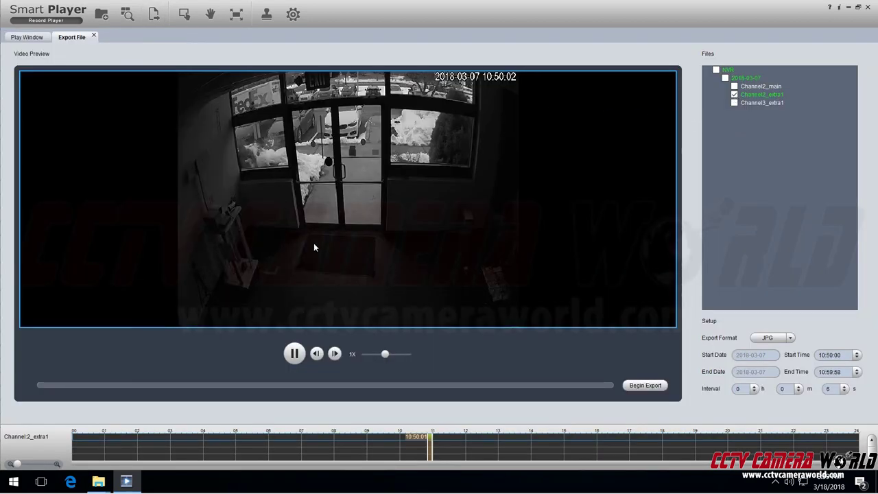
pyautogui.scroll(5, 427, 443)
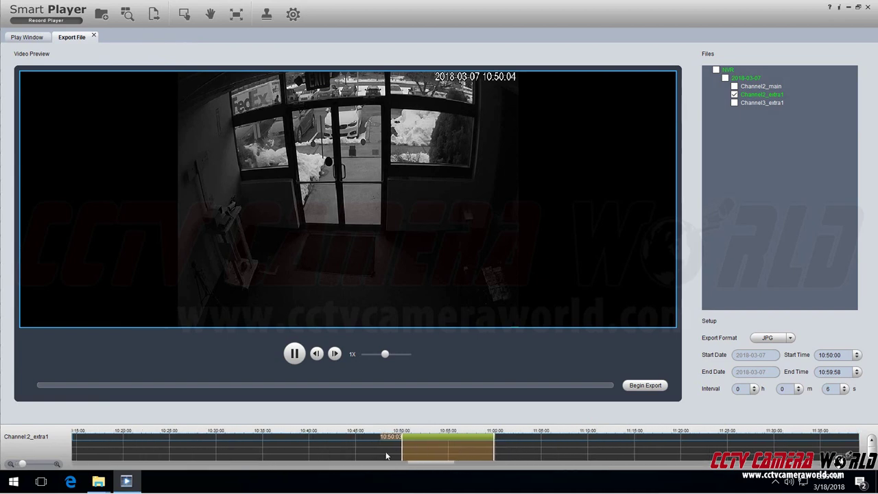
pyautogui.scroll(3, 403, 446)
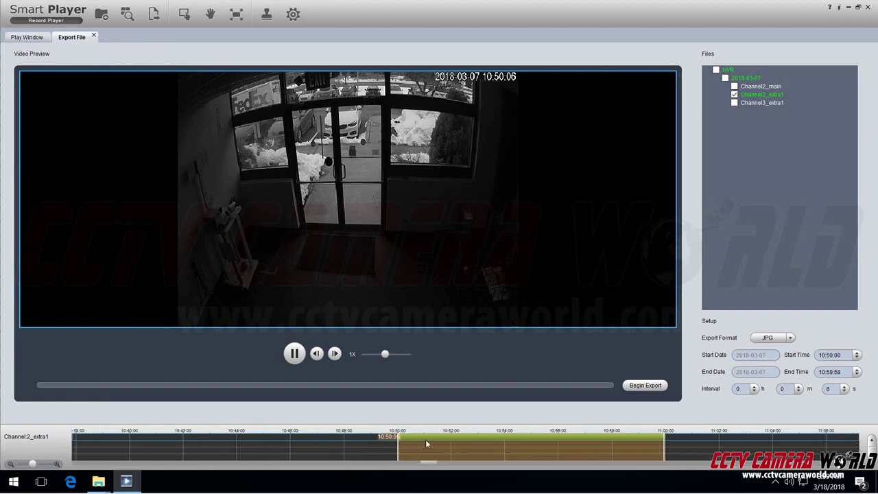
pyautogui.moveTo(430, 439)
pyautogui.mouseDown()
pyautogui.moveTo(578, 437)
pyautogui.moveTo(400, 442)
pyautogui.moveTo(418, 441)
pyautogui.mouseUp()
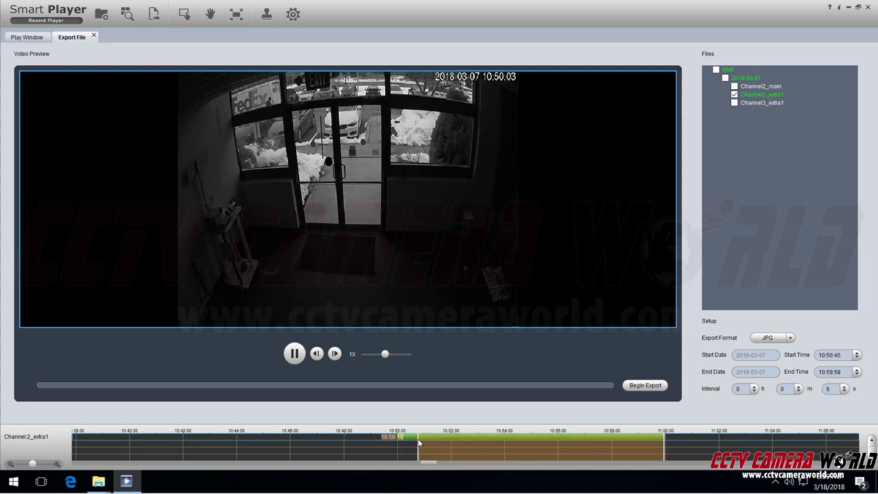
pyautogui.click(665, 442)
pyautogui.moveTo(653, 446); pyautogui.dragTo(504, 446)
pyautogui.moveTo(418, 445); pyautogui.dragTo(451, 446)
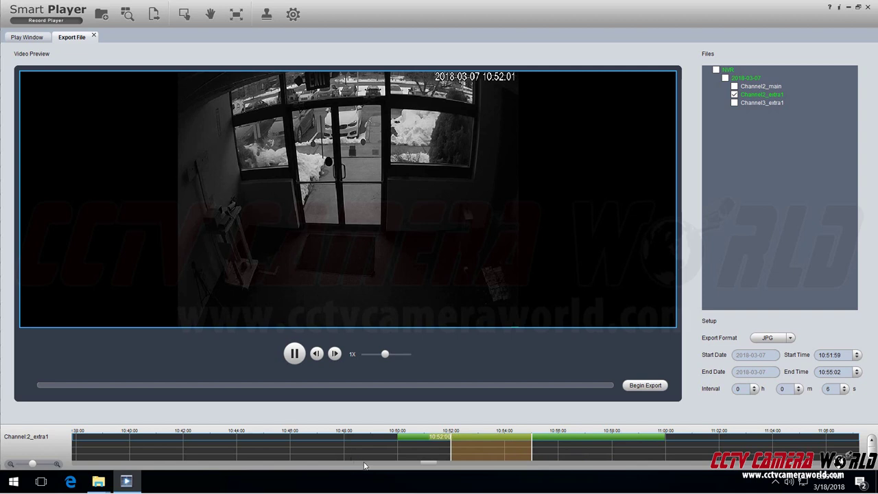
# Step: Choose AVI format, set the range from 10:51:59 to 10:55:10, and export into Pictures
pyautogui.click(765, 339)
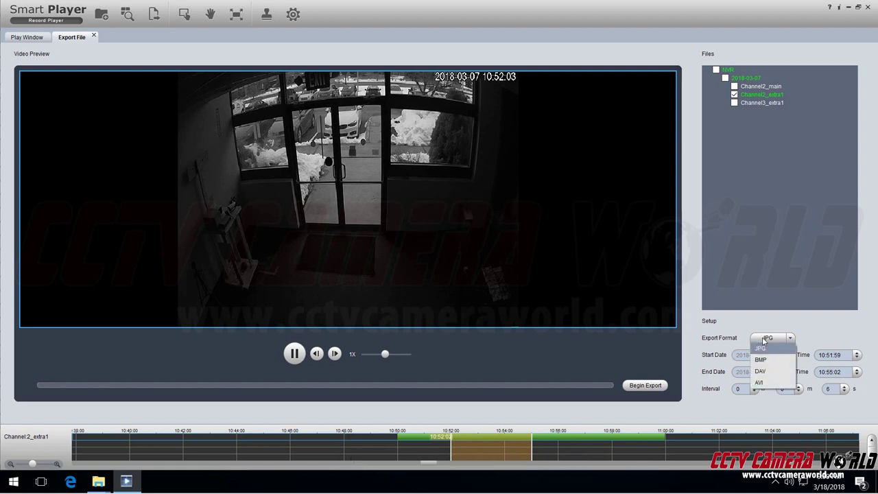
pyautogui.click(759, 383)
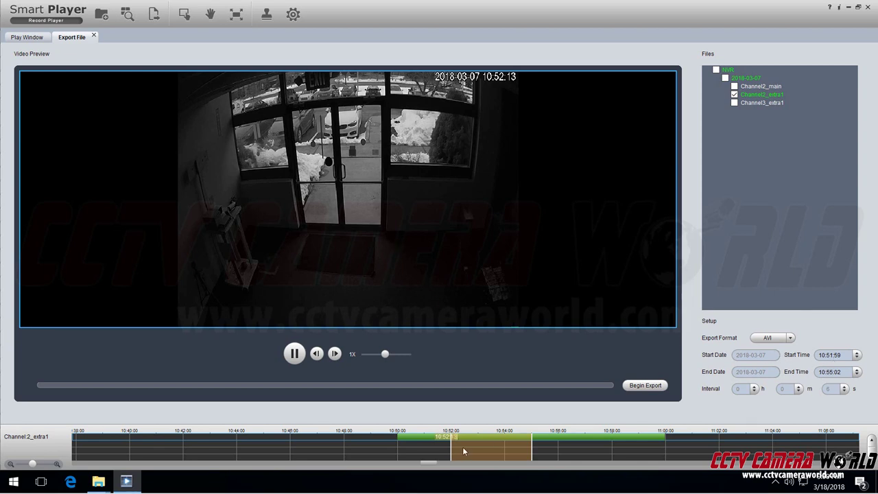
pyautogui.click(418, 439)
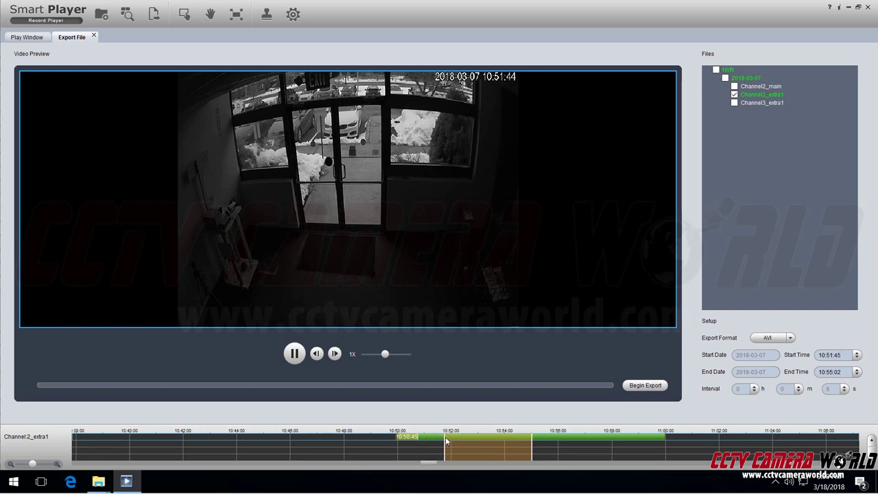
pyautogui.click(445, 440)
pyautogui.moveTo(453, 439)
pyautogui.mouseDown()
pyautogui.moveTo(597, 439)
pyautogui.moveTo(536, 439)
pyautogui.mouseUp()
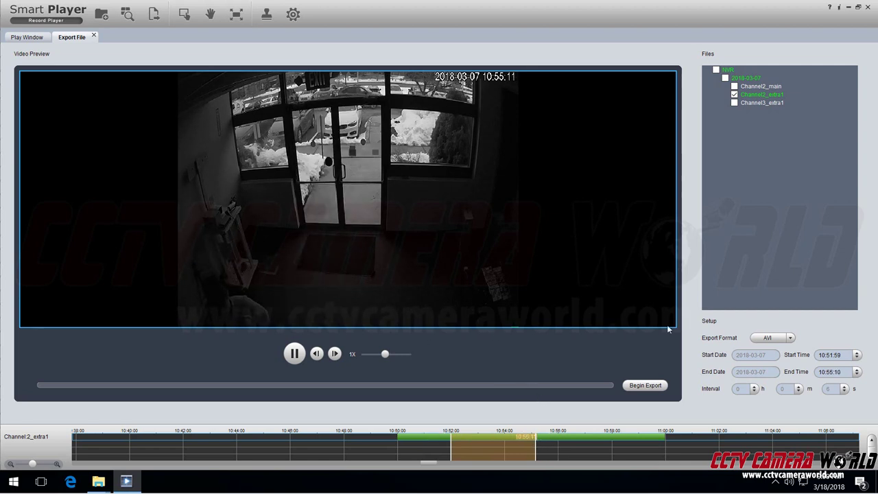
pyautogui.click(636, 387)
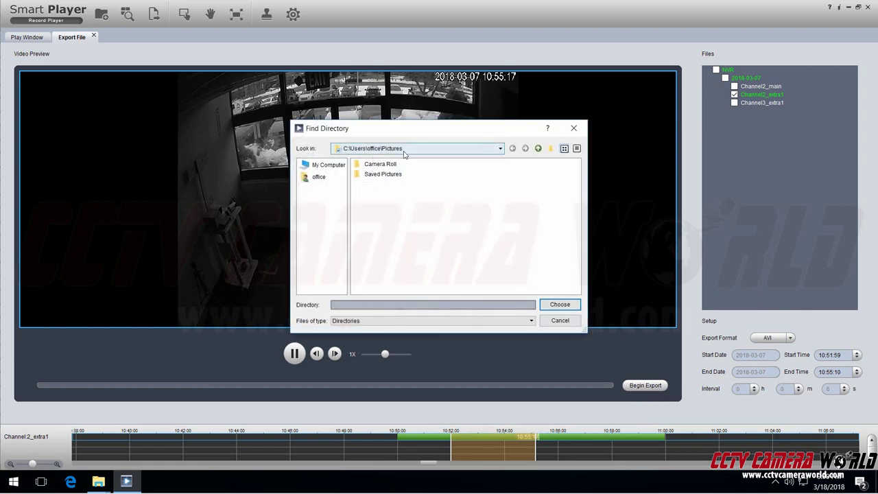
pyautogui.click(561, 308)
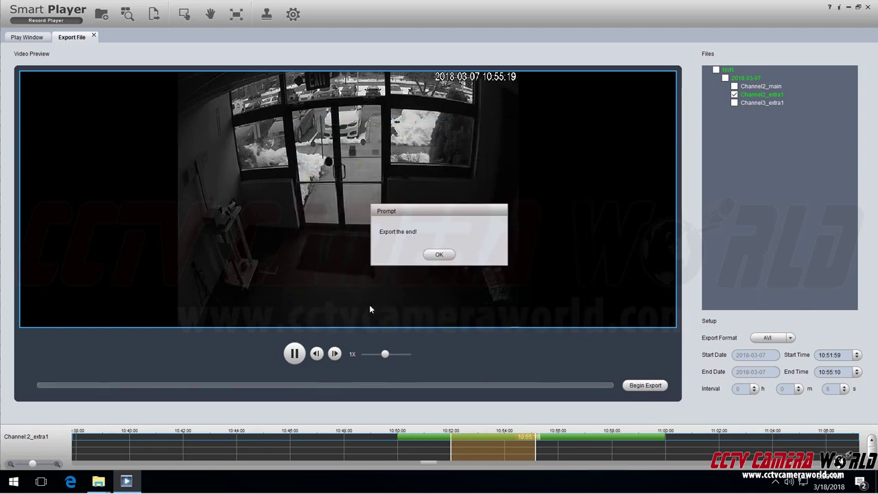
# Step: Dismiss the export message, select the new AVI in Pictures, and pause Smart Player's preview
pyautogui.click(438, 256)
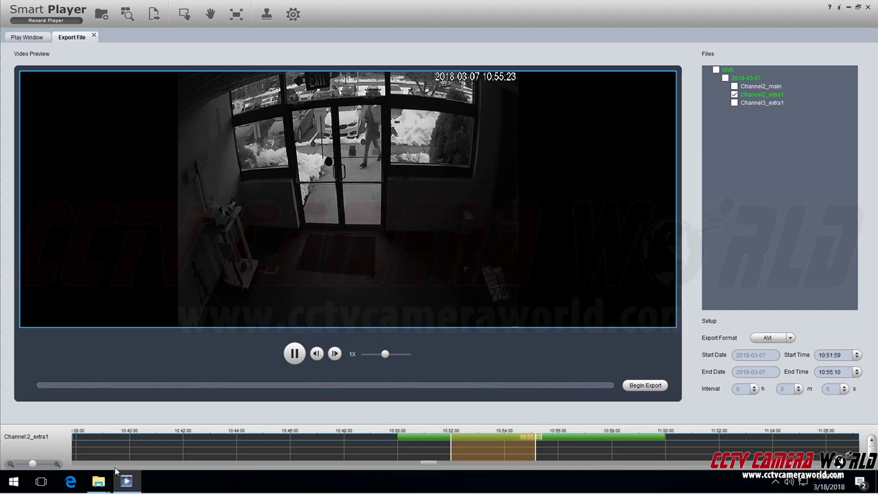
pyautogui.moveTo(100, 480)
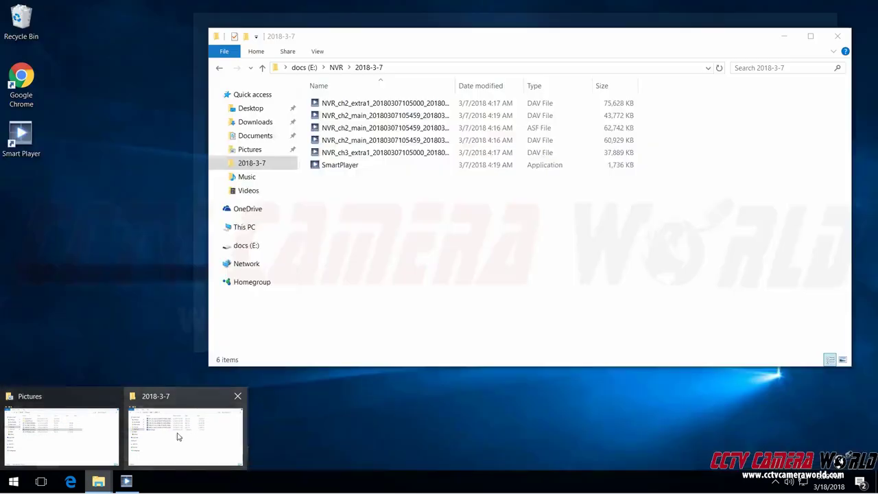
pyautogui.click(104, 424)
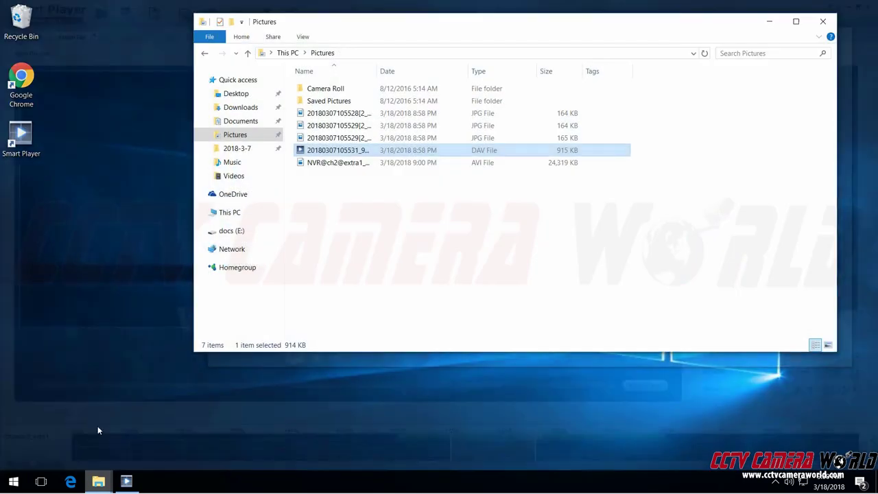
pyautogui.click(455, 165)
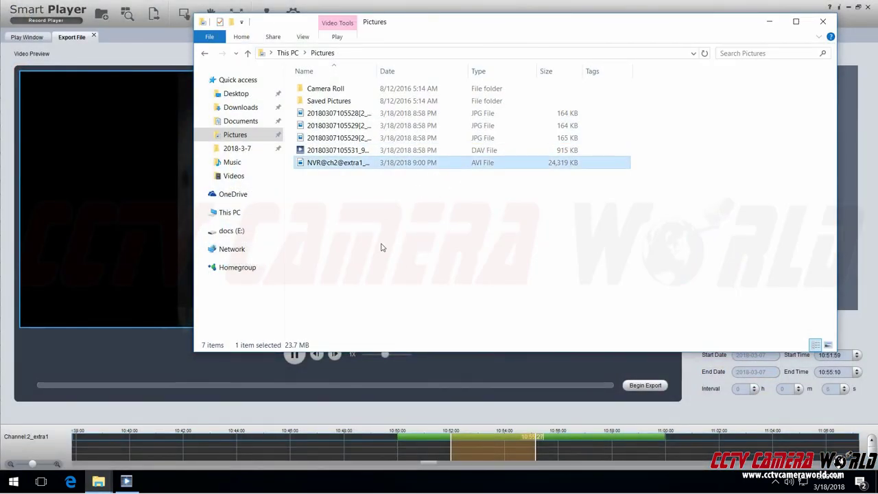
pyautogui.click(140, 356)
pyautogui.click(294, 353)
# Step: Open the exported AVI file from the Pictures folder, bringing up the app-choice prompt
pyautogui.moveTo(98, 480)
pyautogui.click(105, 429)
pyautogui.doubleClick(459, 165)
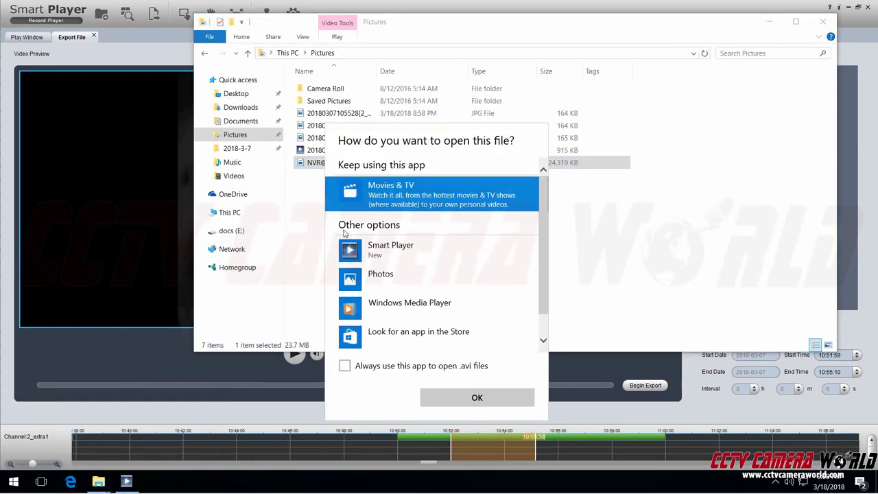
# Step: Open the exported AVI clip in Windows Media Player, completing first-run setup with Recommended settings
pyautogui.doubleClick(396, 312)
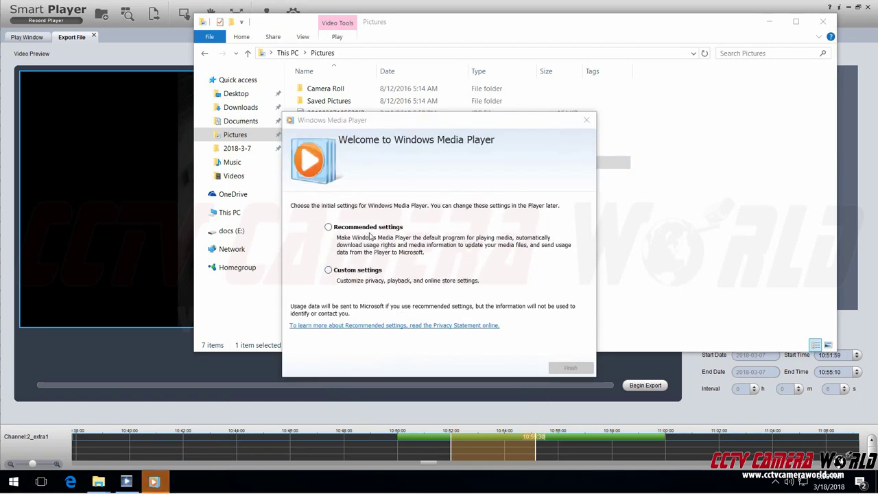
pyautogui.click(369, 227)
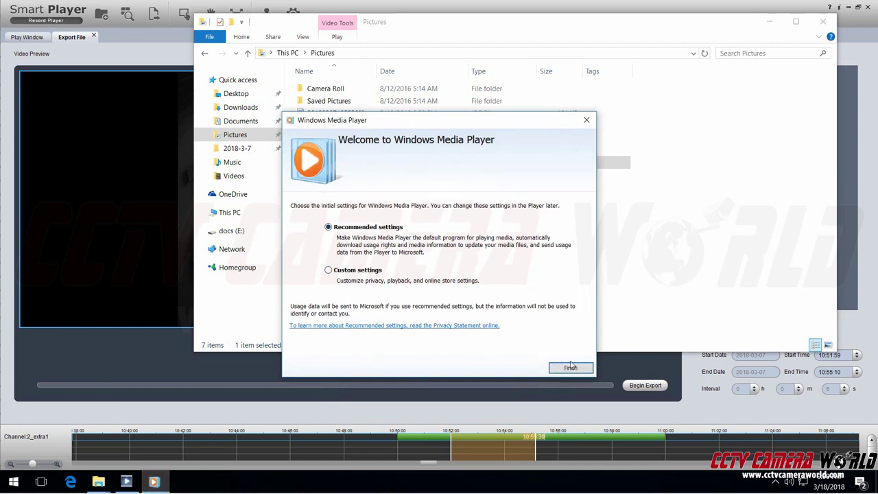
pyautogui.click(577, 368)
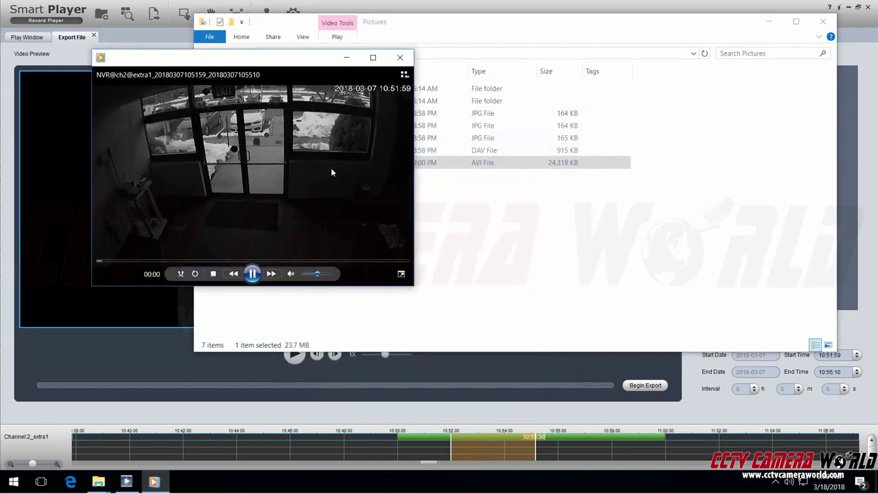
pyautogui.moveTo(309, 65); pyautogui.dragTo(418, 65)
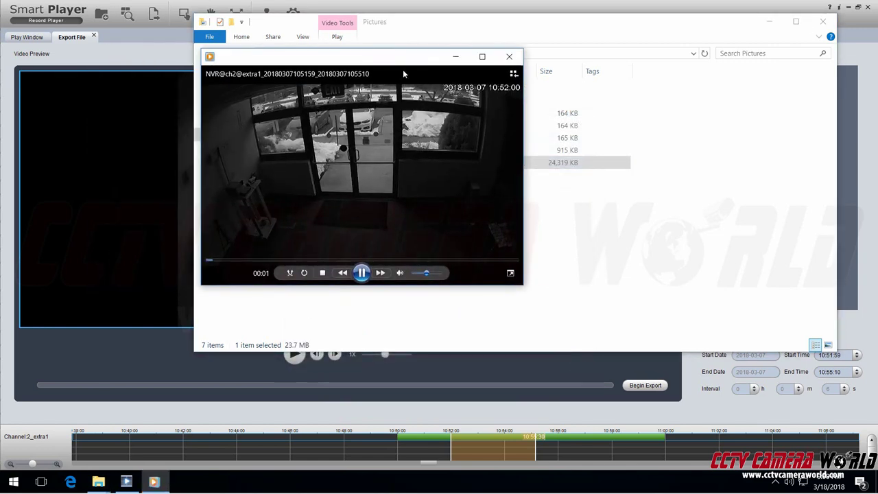
# Step: Skip through the clip to 00:23, 01:02, 01:43 and 02:37, reaching footage around 10:54
pyautogui.click(251, 262)
pyautogui.click(306, 261)
pyautogui.click(372, 261)
pyautogui.click(459, 260)
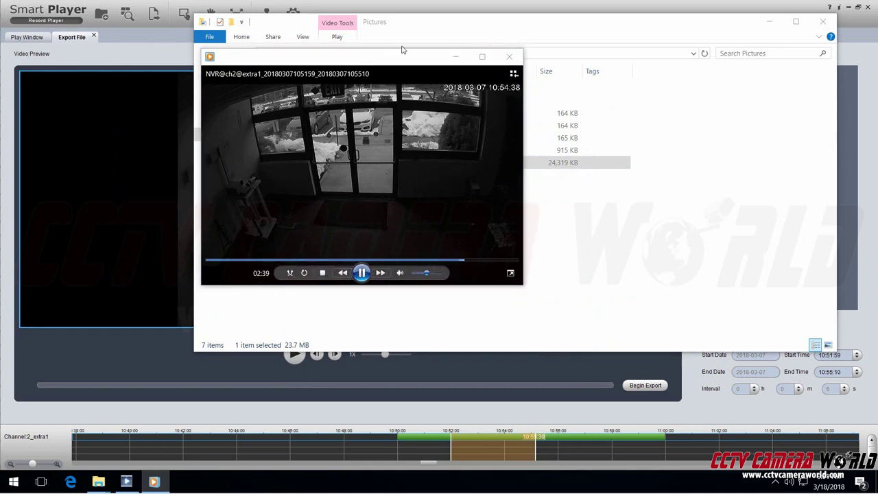
pyautogui.moveTo(383, 61); pyautogui.dragTo(422, 64)
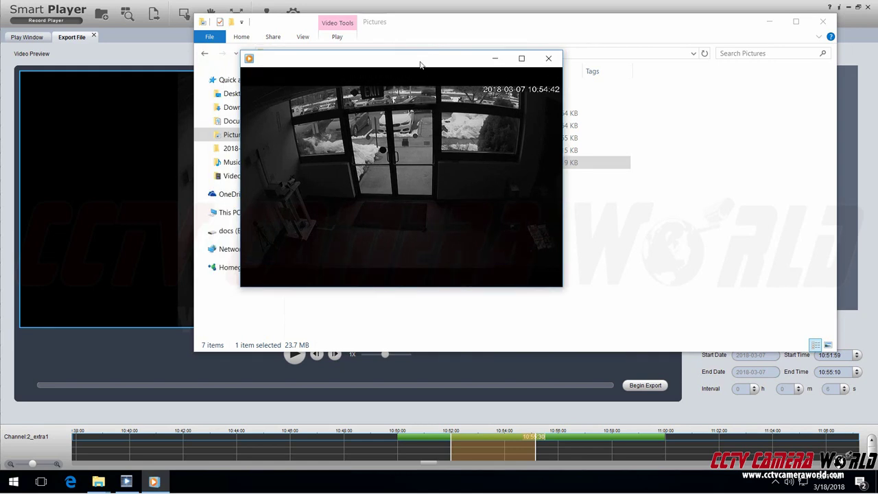